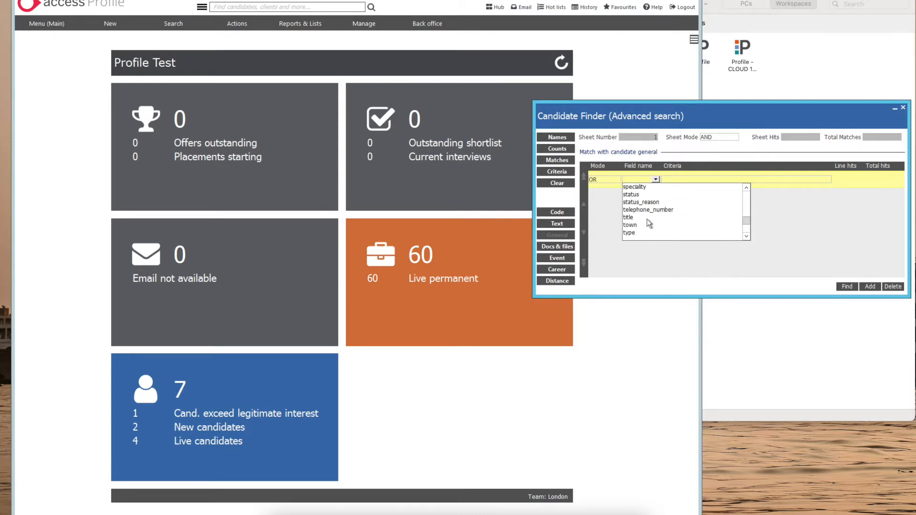
- Add a general criterion on the type field with the Or mode and the operator "is one of"
left_click(634, 232)
left_click(675, 181)
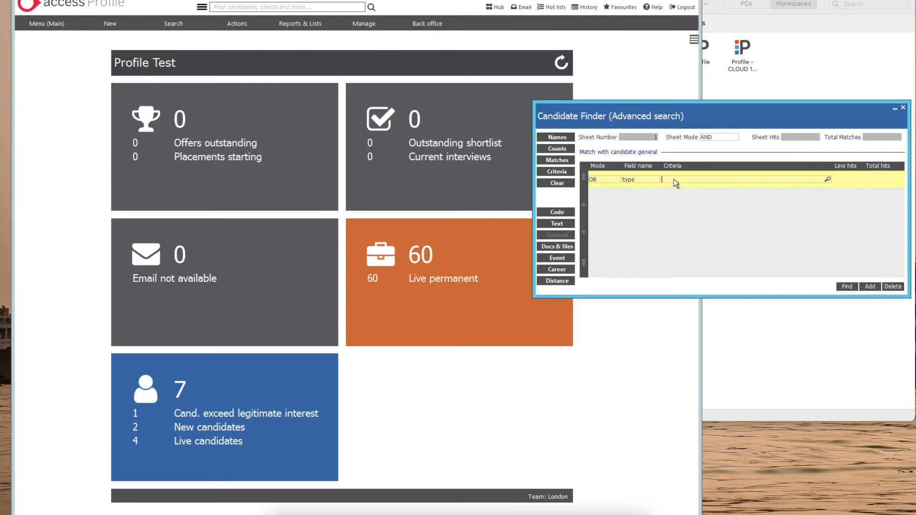
left_click(560, 176)
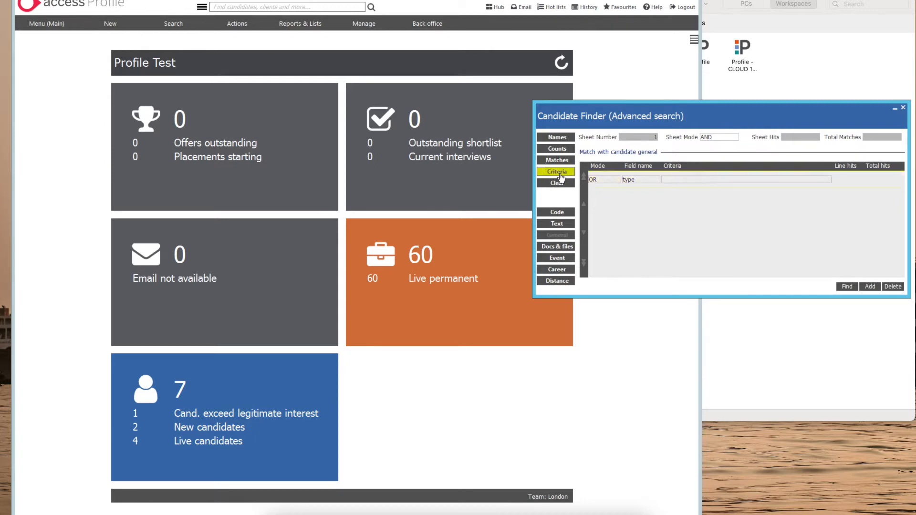
left_click_drag(464, 225, 465, 226)
left_click(451, 264)
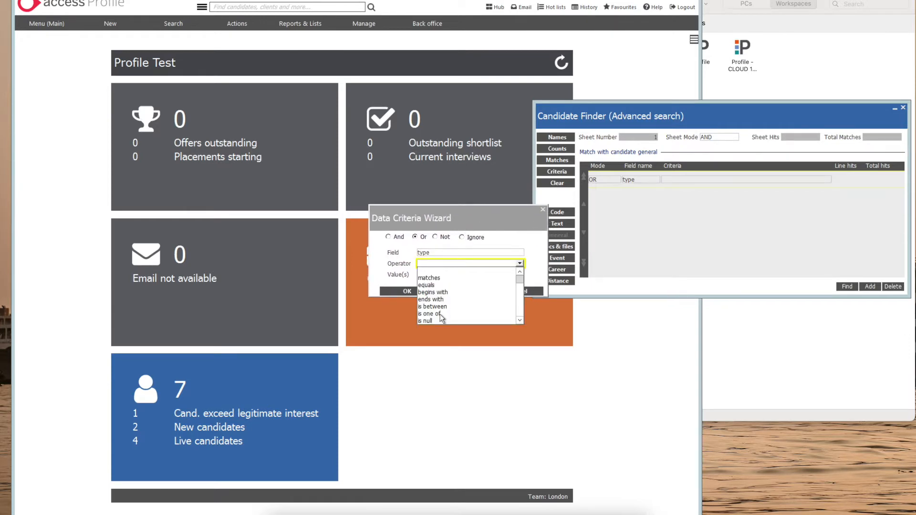
left_click(440, 314)
- Set the type criterion's values to Temp candidate and Perm candidate, and apply it to the search
left_click(457, 275)
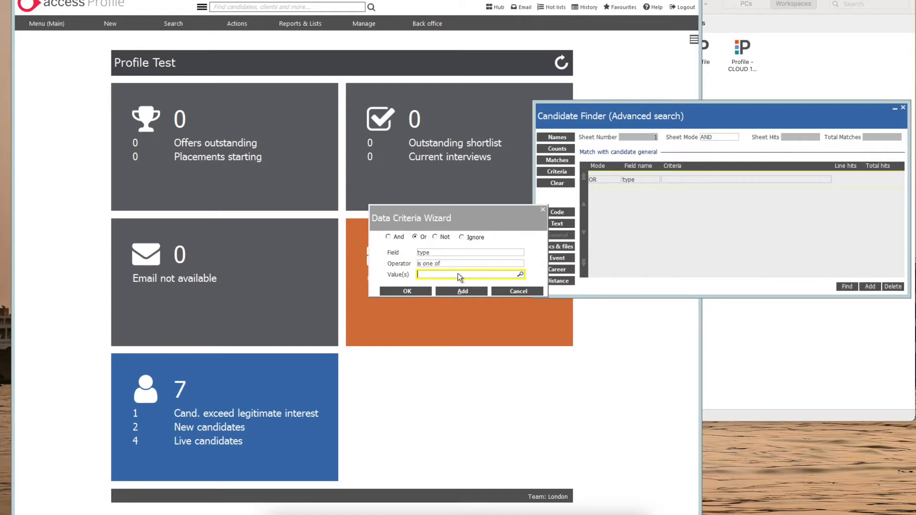
left_click(520, 274)
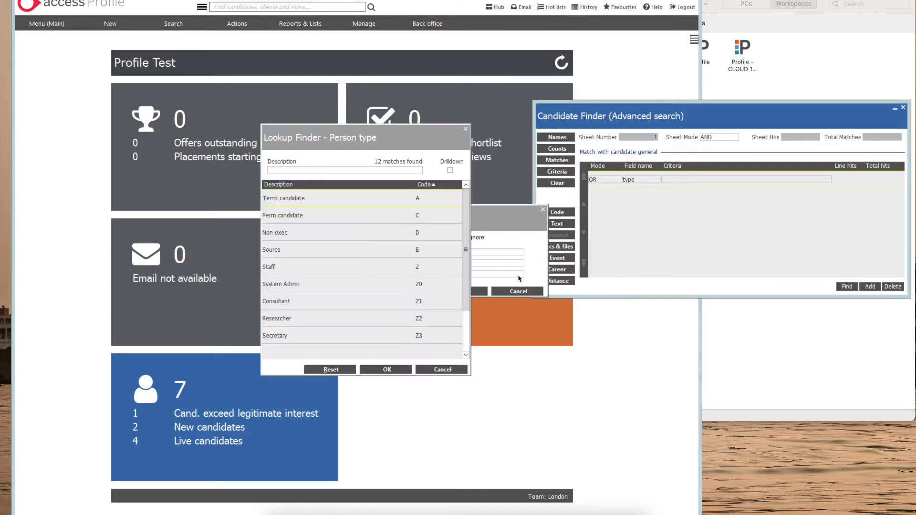
left_click(419, 202)
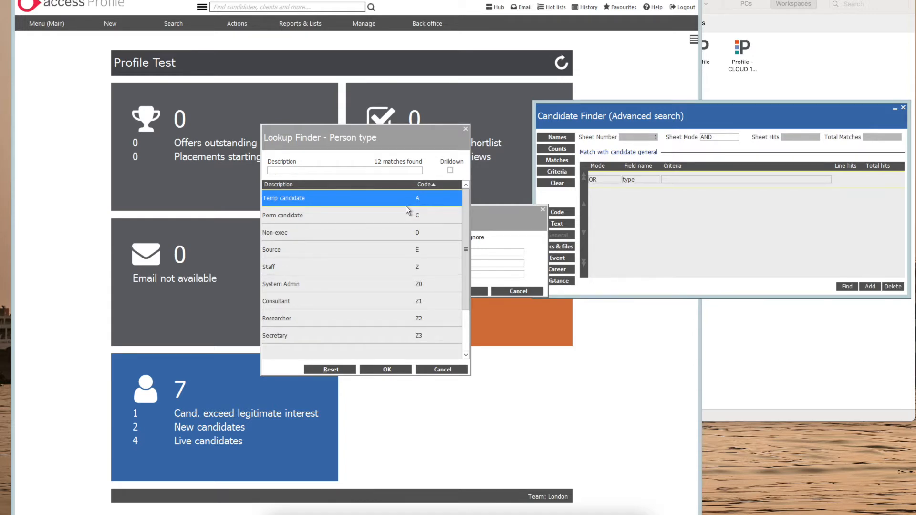
left_click(360, 214, "ctrl")
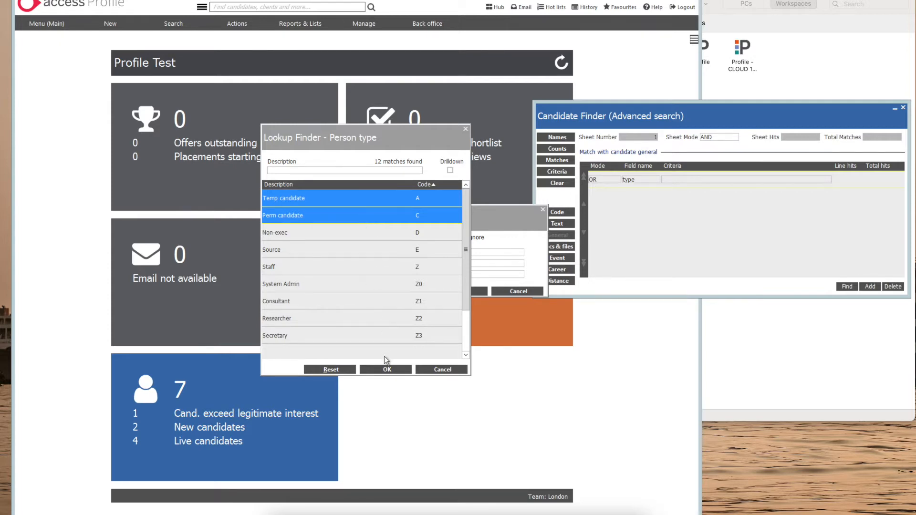
left_click(387, 370)
left_click(387, 370)
left_click(405, 291)
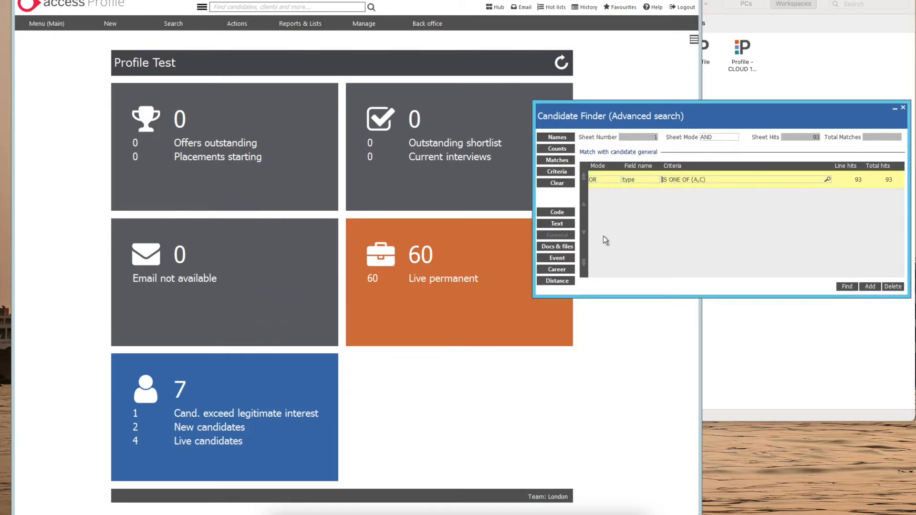
- Add a documents and files search sheet with First CV and Second CV as the first two document types
left_click(564, 248)
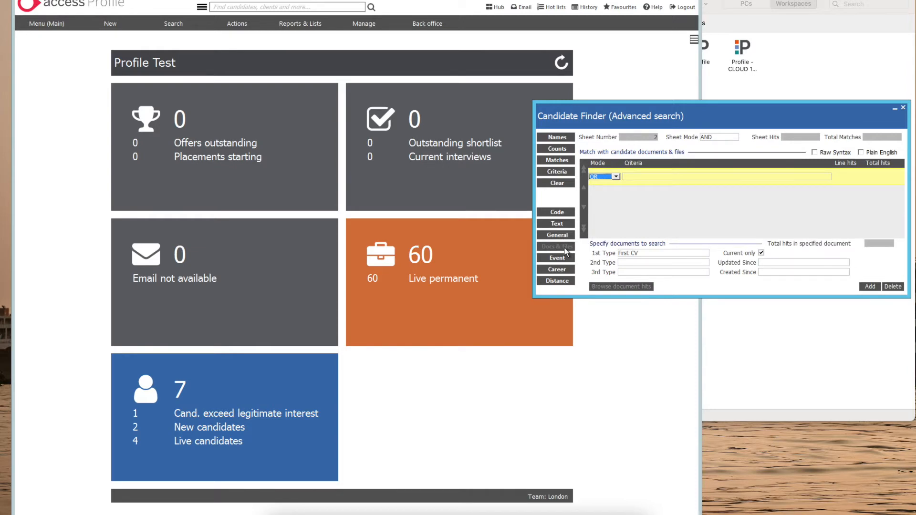
key("Tab")
left_click(630, 256)
left_click(630, 255)
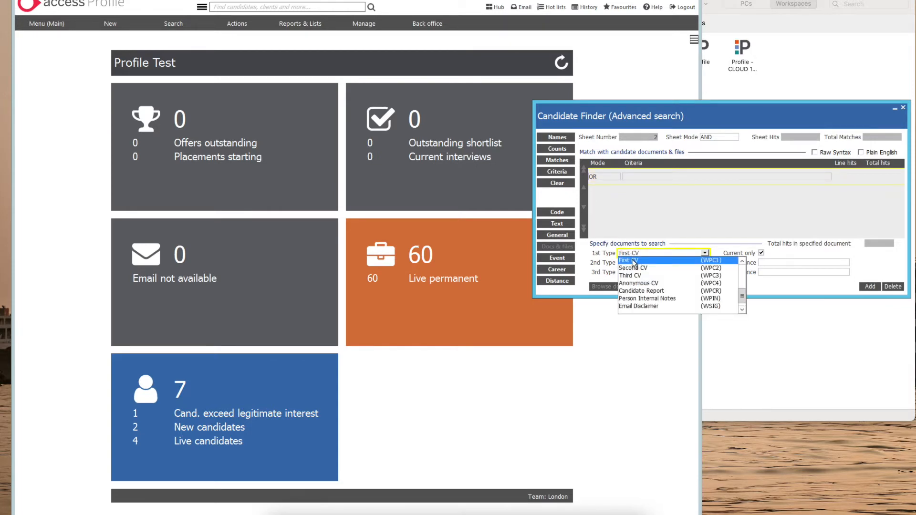
left_click(641, 262)
left_click(641, 262)
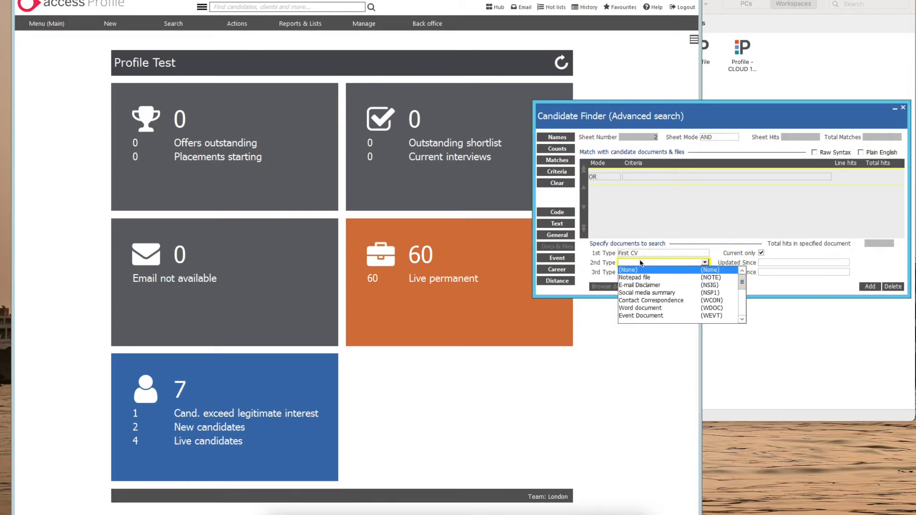
left_click(742, 319)
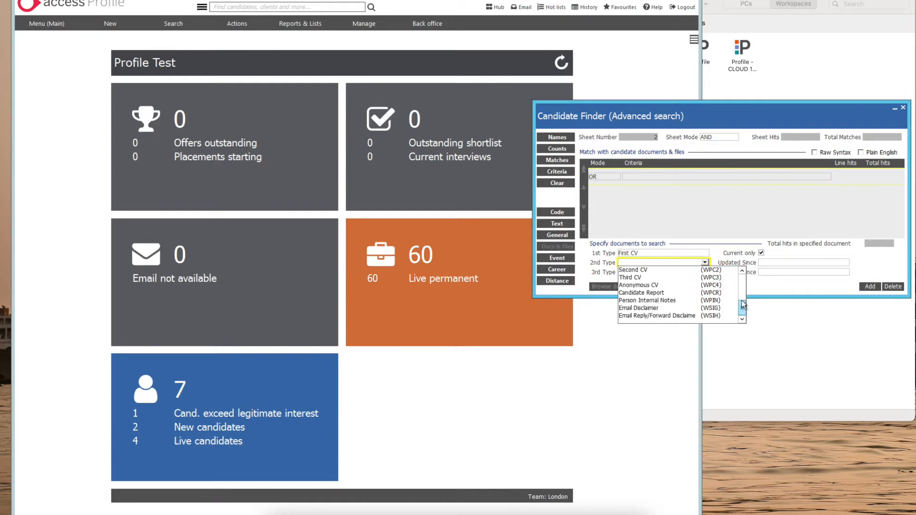
left_click(663, 270)
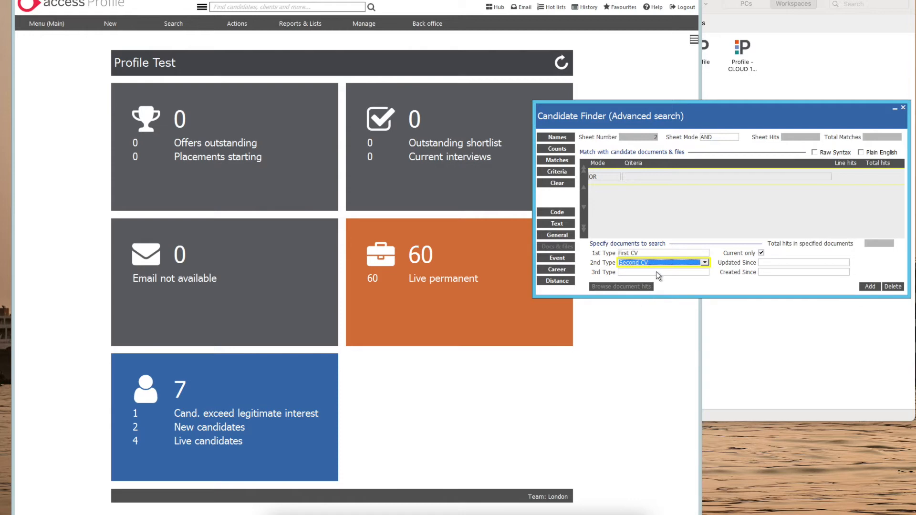
- Set the third document type for the search to Converted CV
left_click(656, 272)
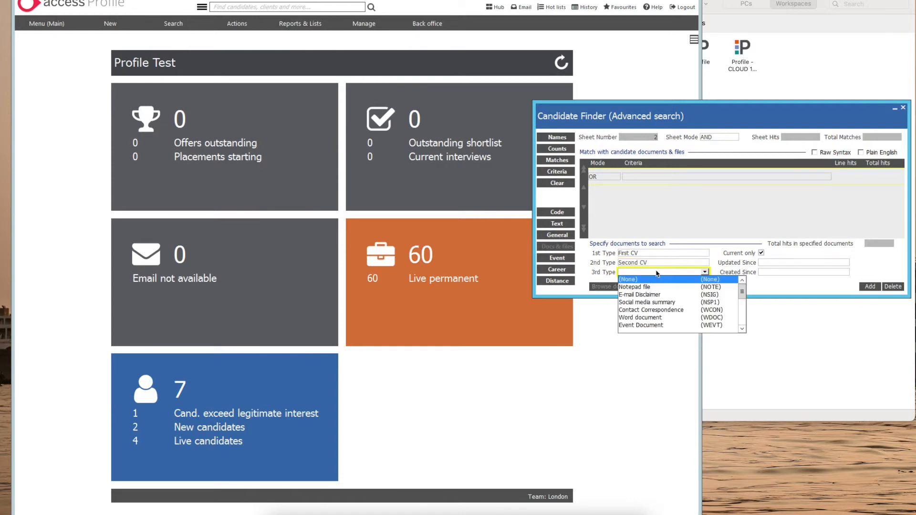
left_click(742, 328)
left_click(742, 329)
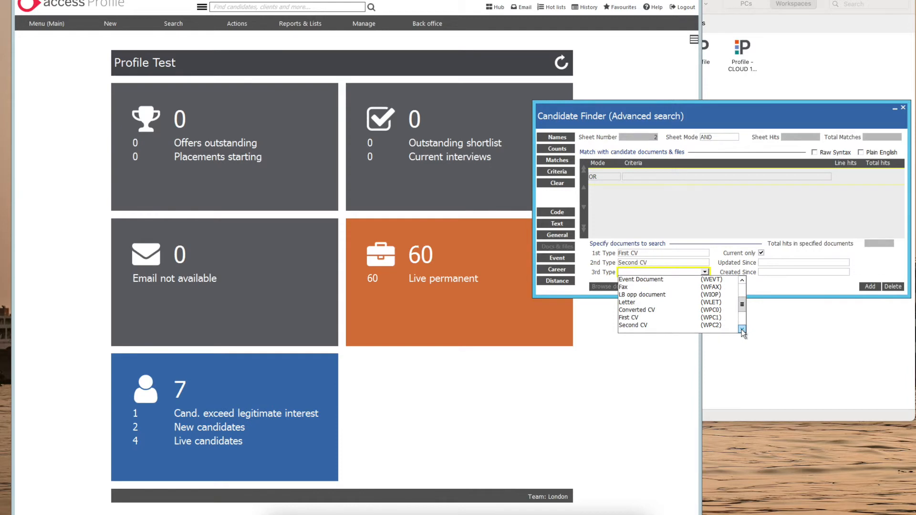
left_click(657, 311)
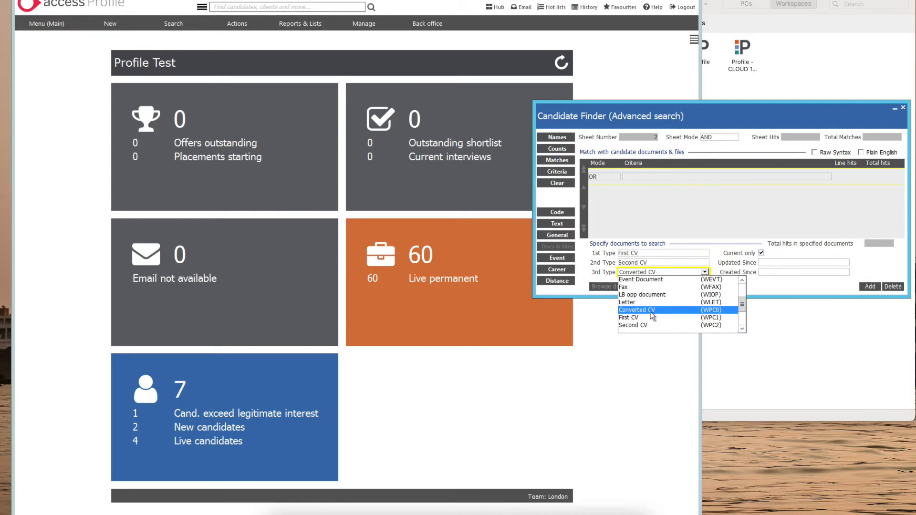
left_click(651, 311)
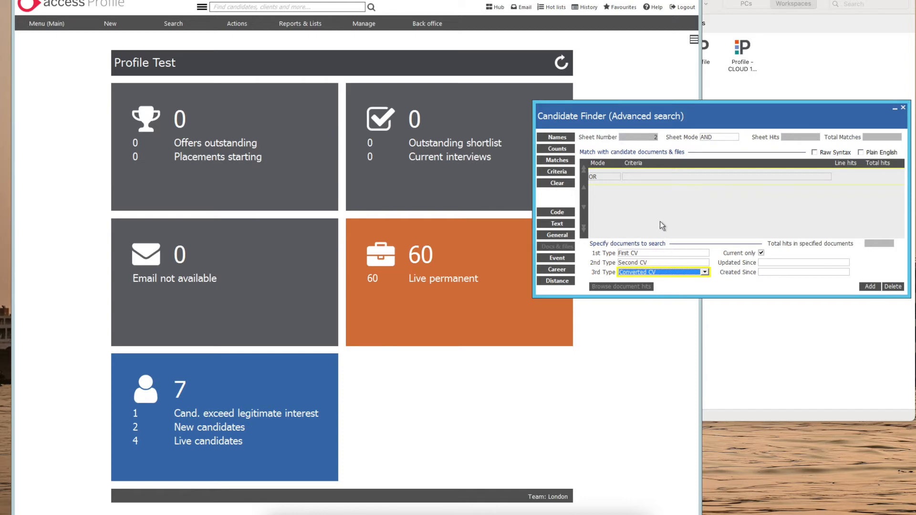
- Enter the wildcard * as the document criteria and run it
left_click(648, 180)
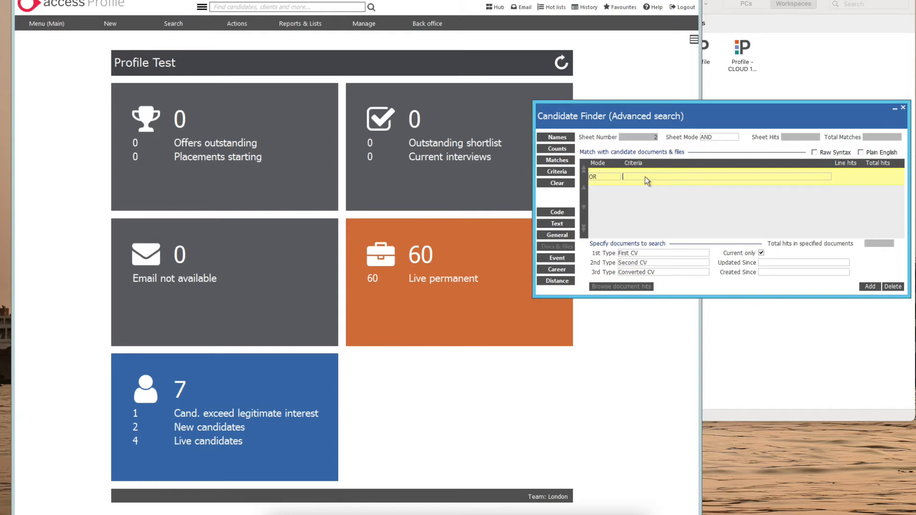
type("*")
key("Return")
- Limit the document search to current files with Updated Since and Created Since set to 01/01/2020
left_click(762, 253)
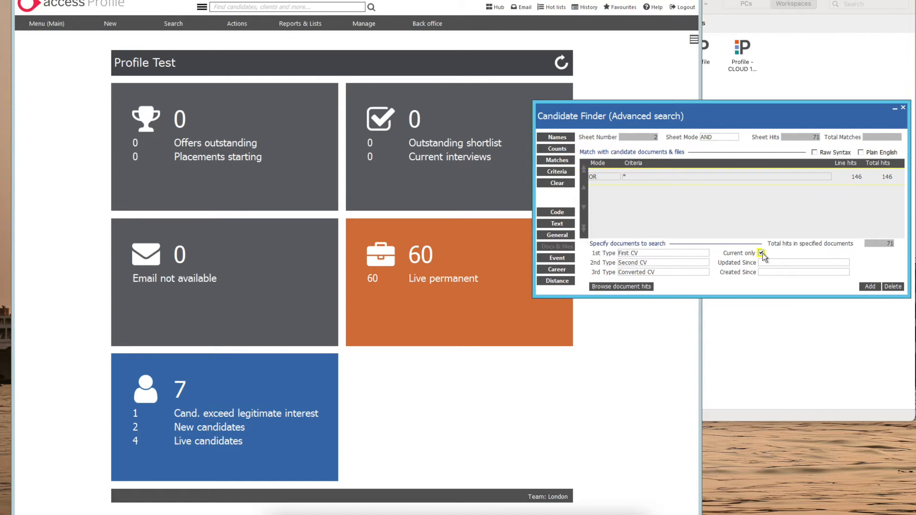
left_click(768, 263)
type("1/01/2020")
left_click_drag(806, 264, 739, 266)
left_click(774, 274)
left_click(704, 202)
- Review the general type criterion, and return to the documents and files sheet
left_click(557, 235)
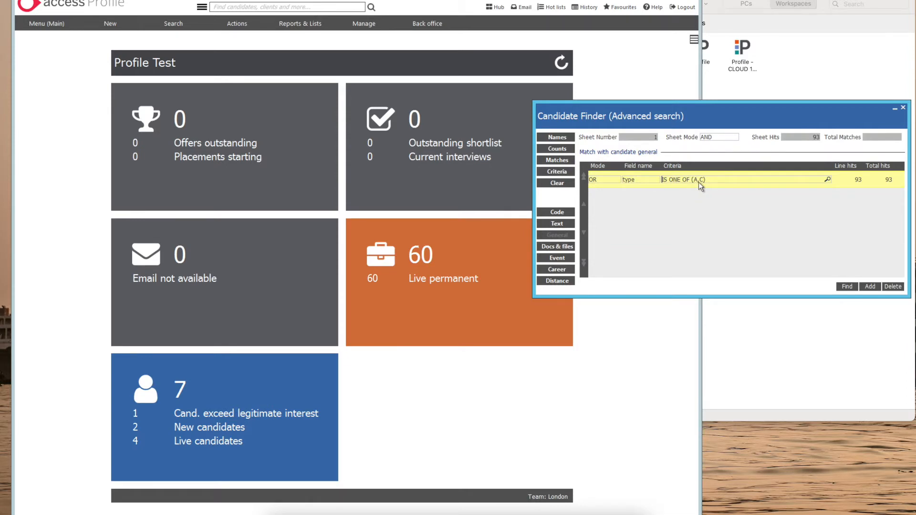
left_click(567, 260)
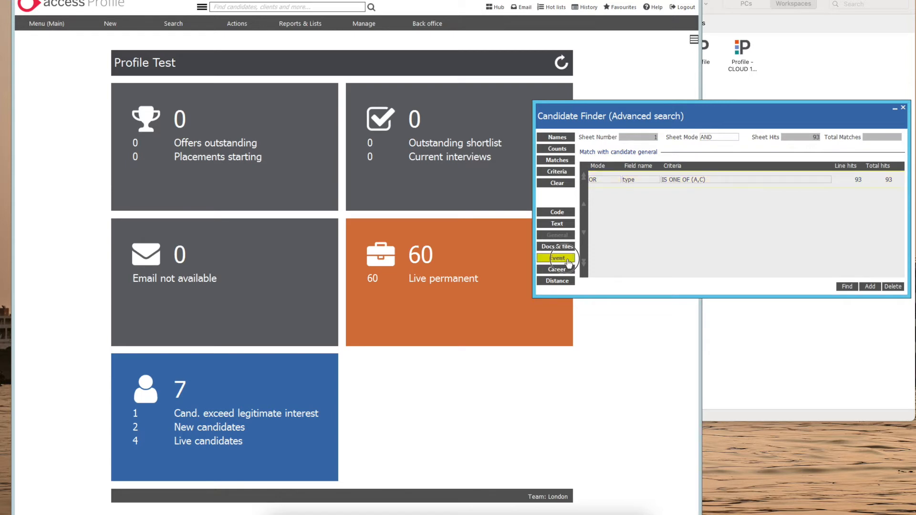
left_click(573, 247)
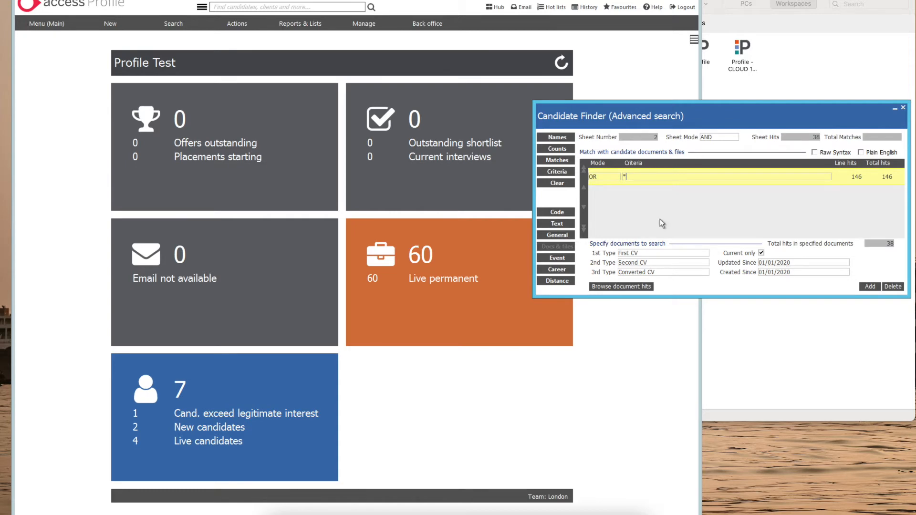
- List the matching candidates, open the Clerical Assistant at test organisation 4, and view the First CV among the record's files
left_click(572, 138)
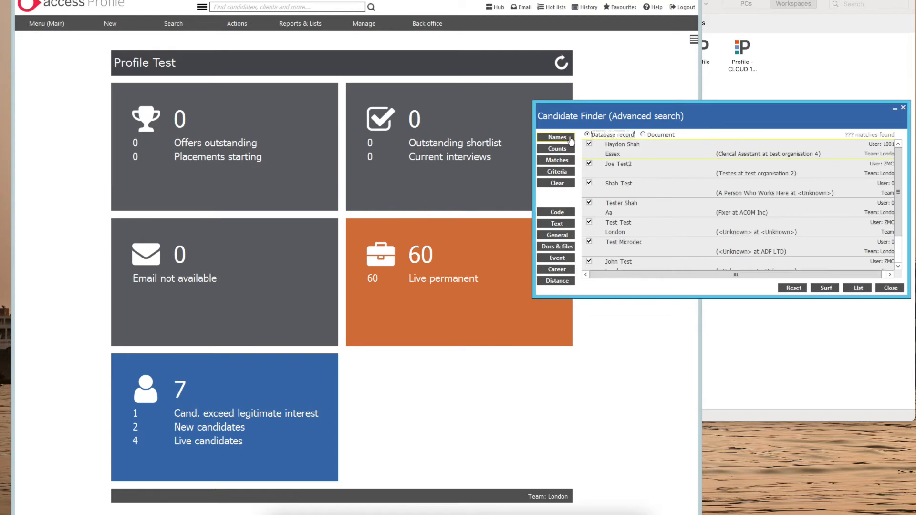
double_click(623, 154)
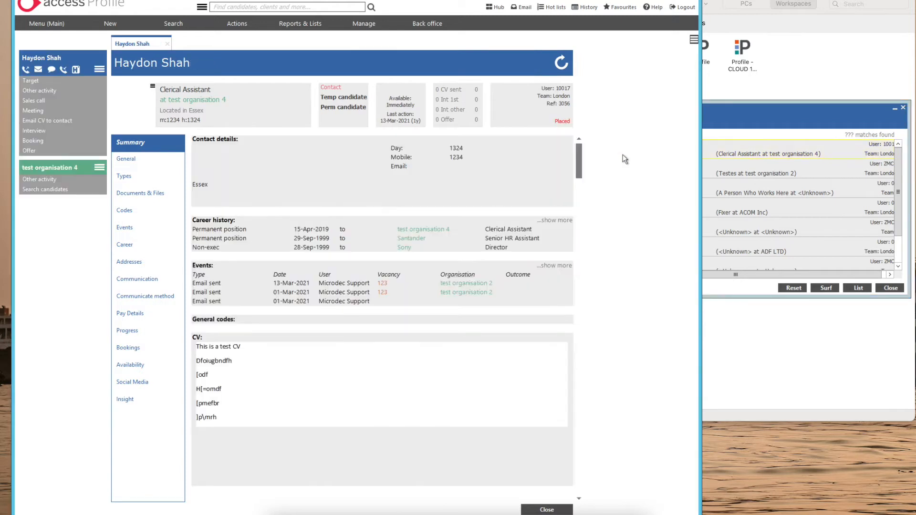
left_click(150, 194)
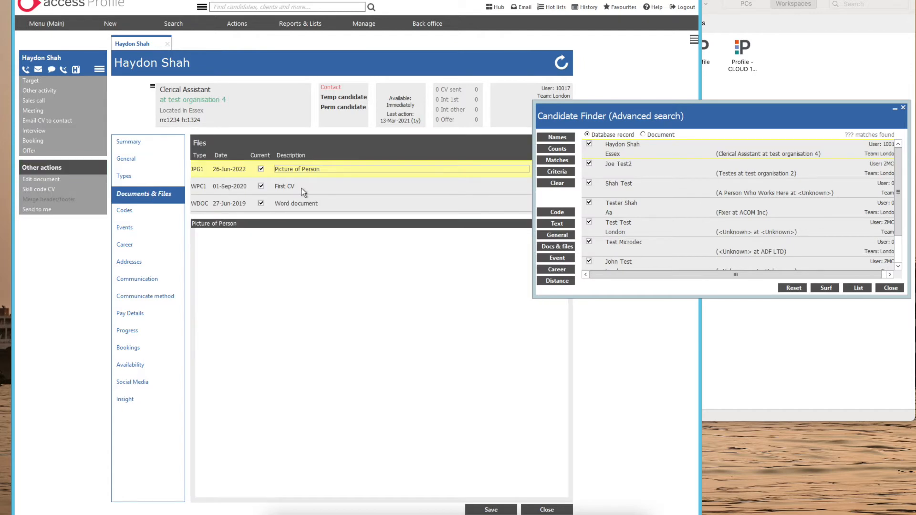
left_click(301, 188)
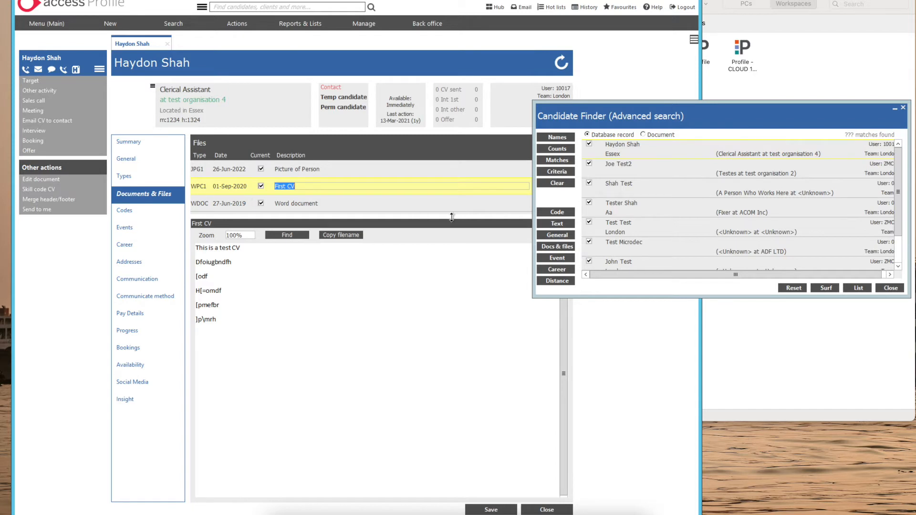
- Check the CV files and dates of the matched candidates at test organisation 2 and ACOM Inc
left_click(633, 150)
left_click(628, 165)
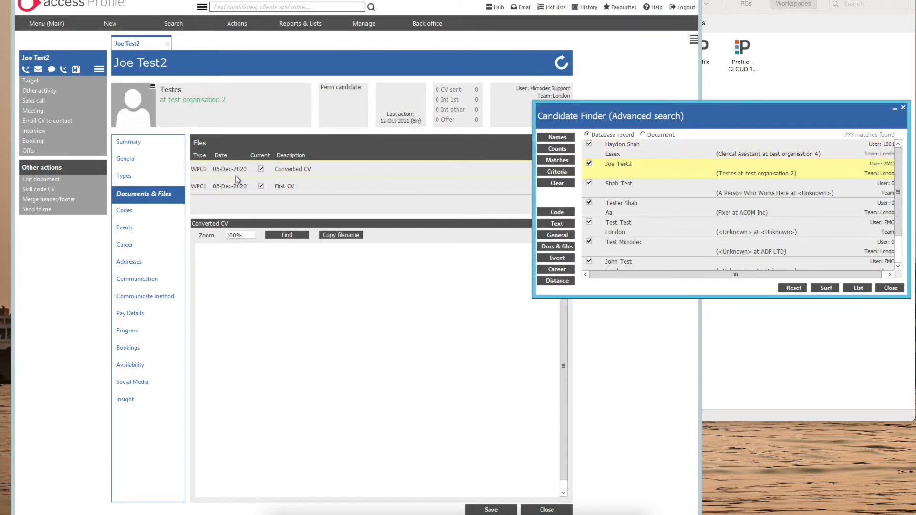
left_click(262, 187)
left_click(633, 204)
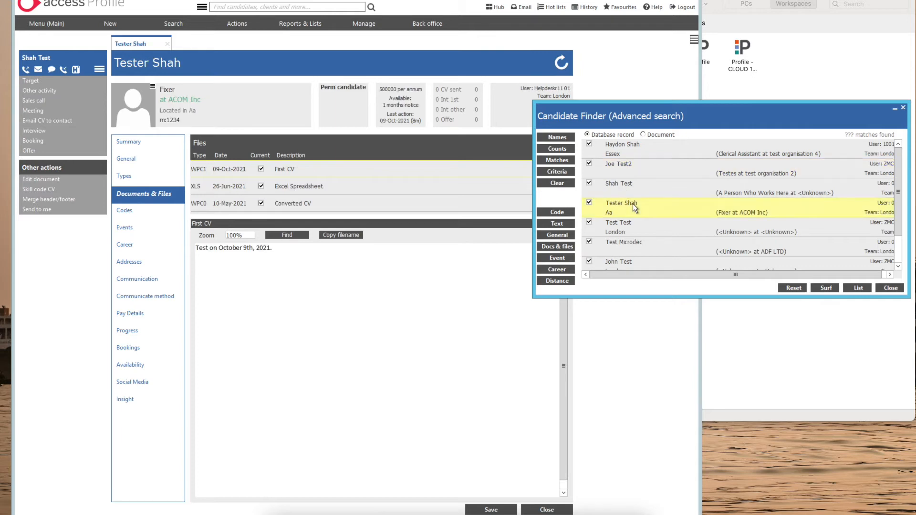
left_click(319, 172)
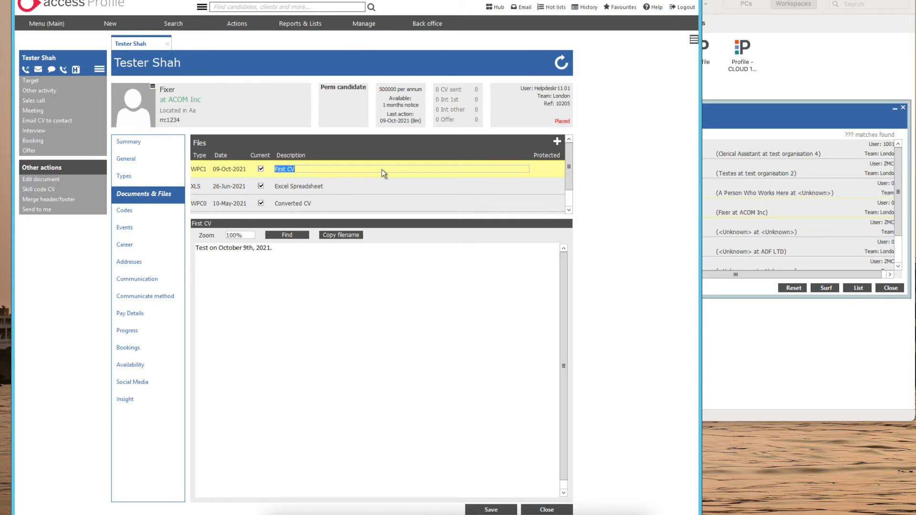
left_click(748, 121)
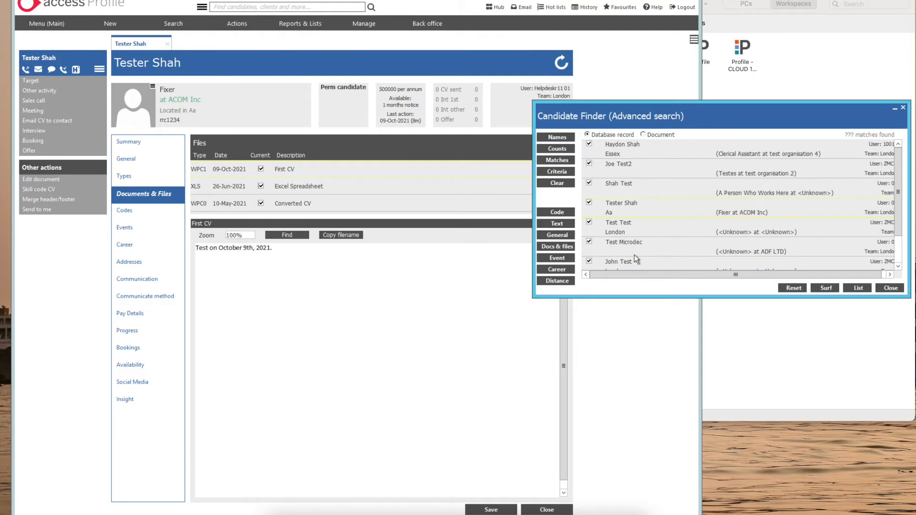
- Look at the event and career search sheets, and return to the list of matching candidates
left_click(572, 260)
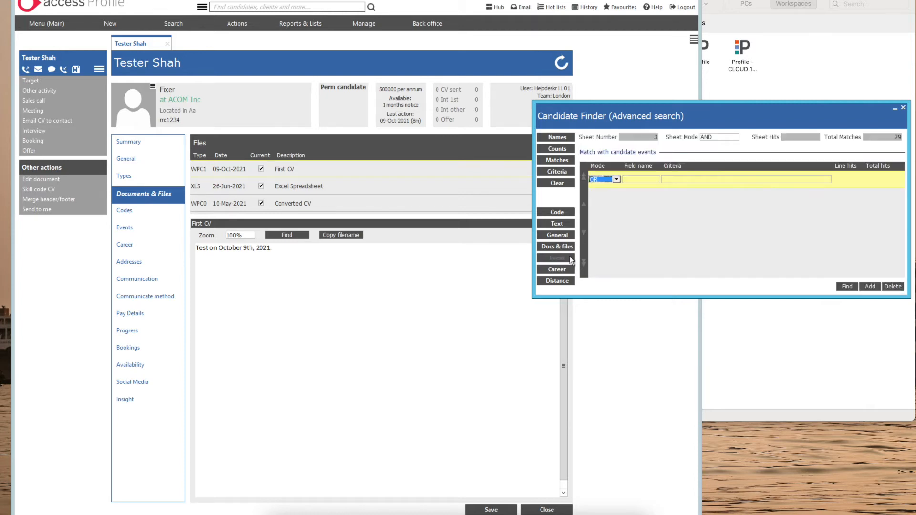
left_click(561, 271)
left_click(566, 138)
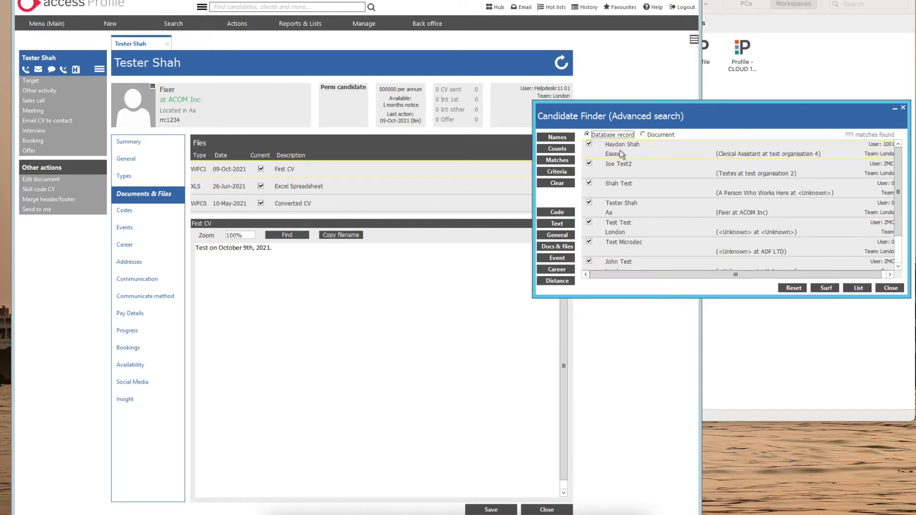
- Reopen the Clerical Assistant at test organisation 4, examine the record's career history, and return to the Candidate Finder
left_click(620, 151)
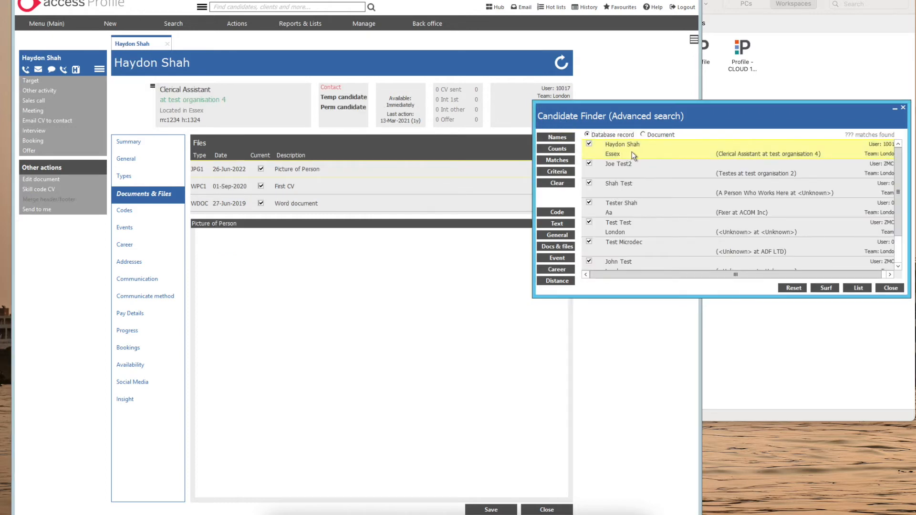
left_click(138, 246)
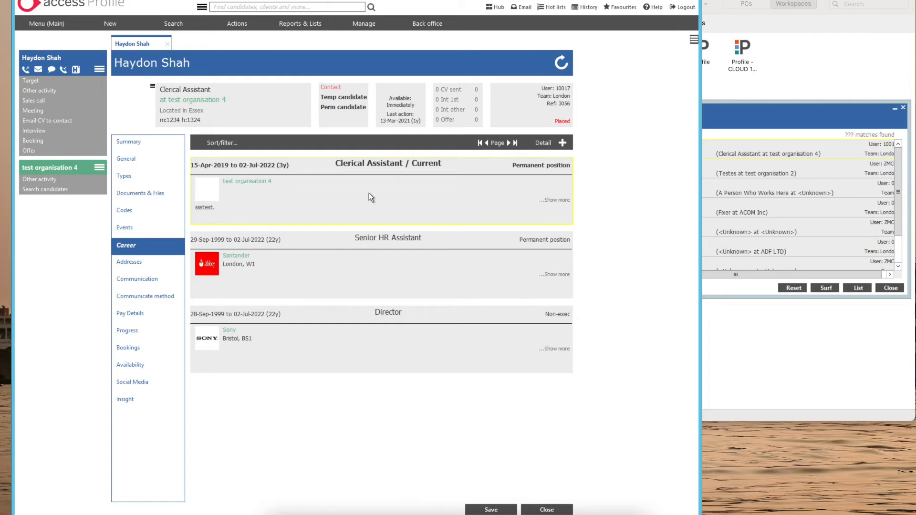
key("super+grave")
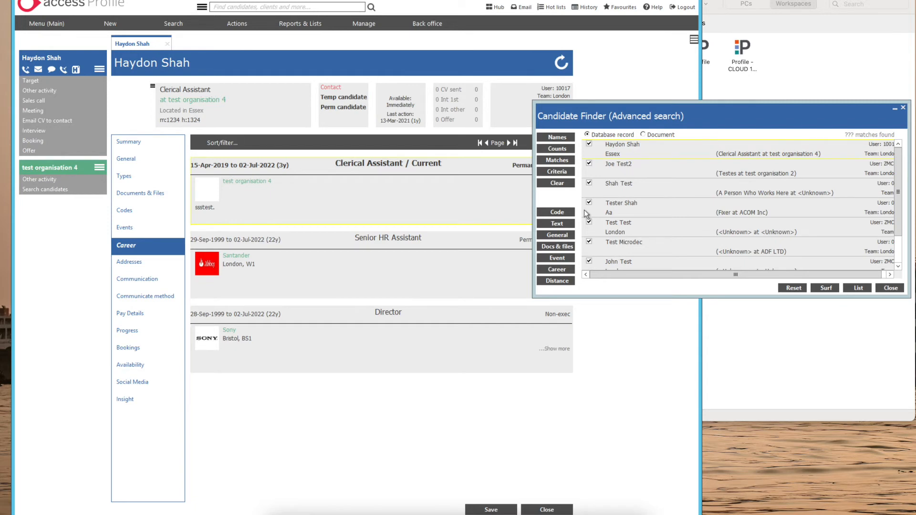
- Add a career criterion to the search with the status field set to Current
left_click(558, 269)
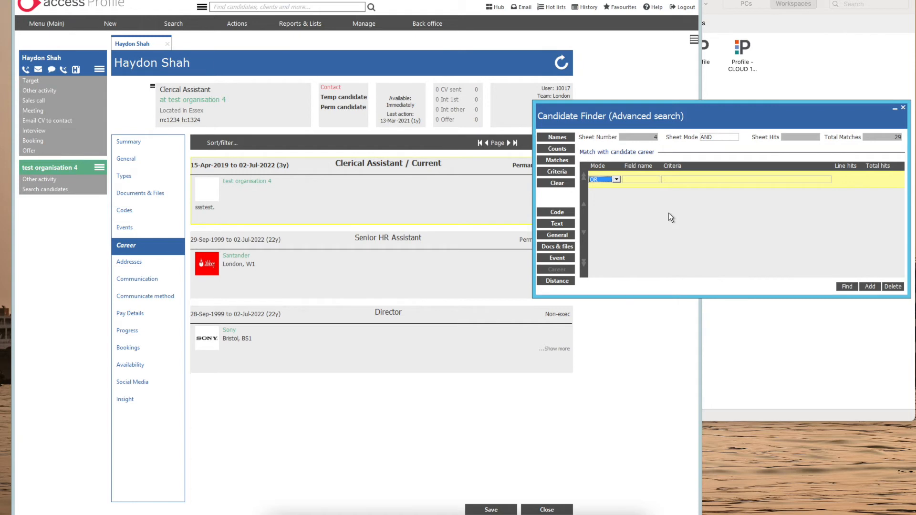
left_click(647, 180)
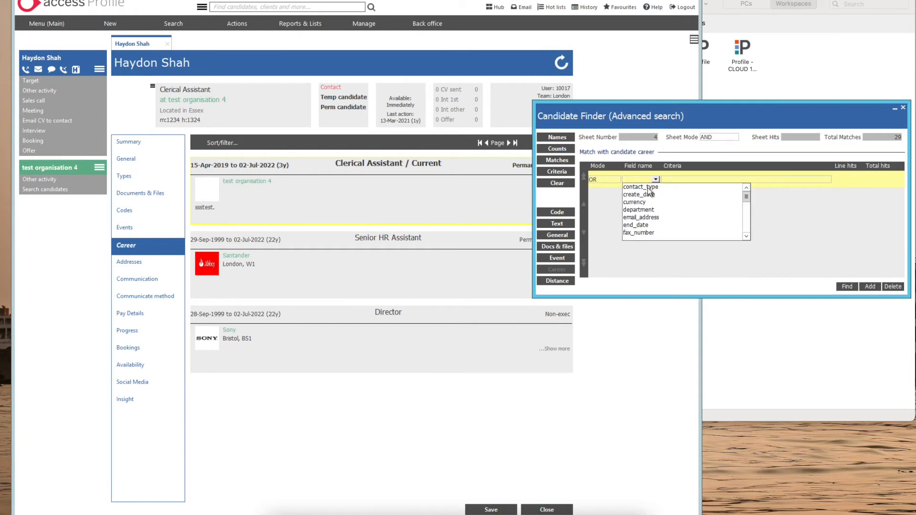
scroll(649, 192, "down", 3)
left_click(649, 193)
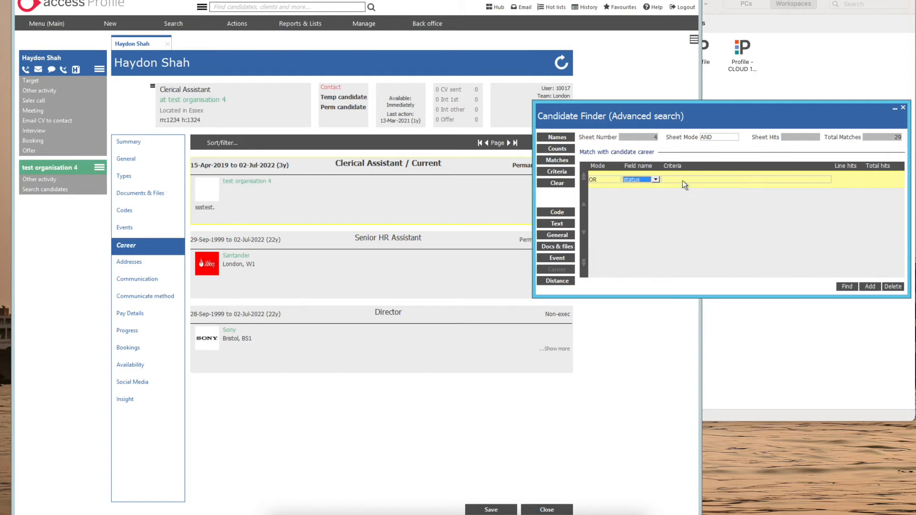
left_click(682, 181)
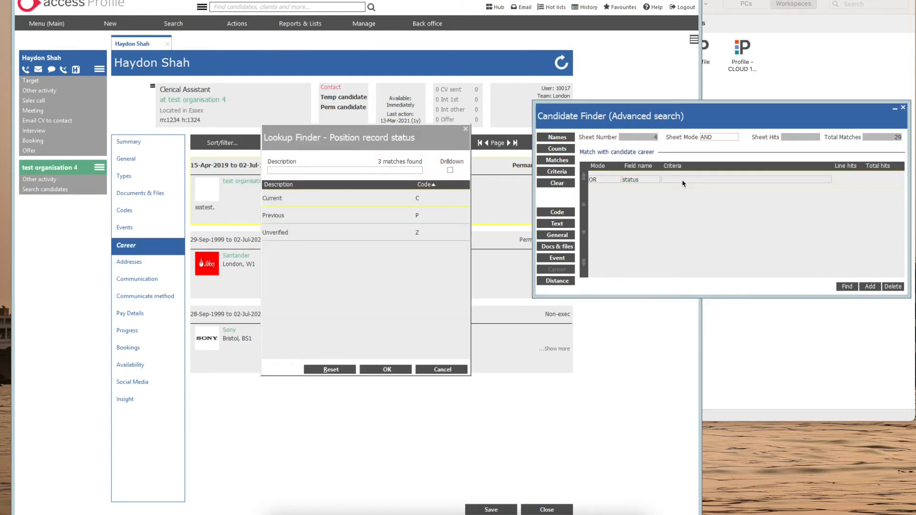
double_click(335, 200)
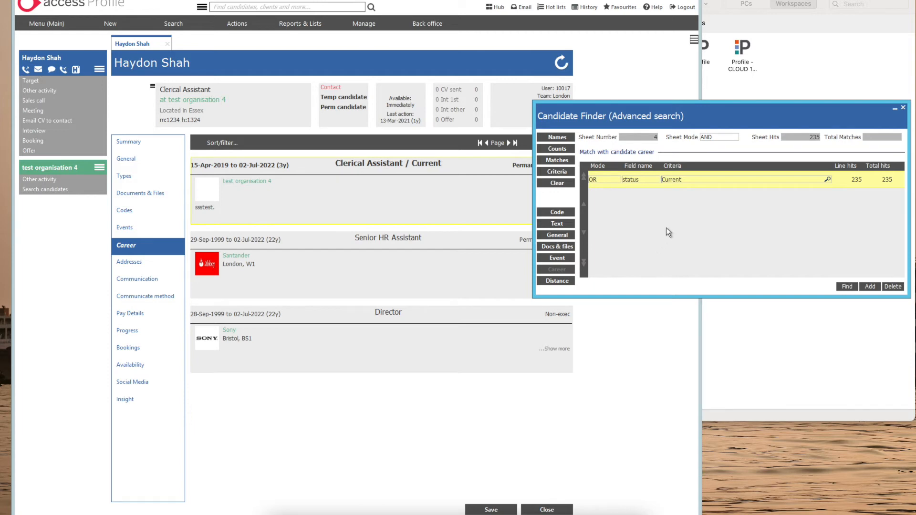
- Set the career sheet mode to NOT and list the matching candidates
left_click(719, 136)
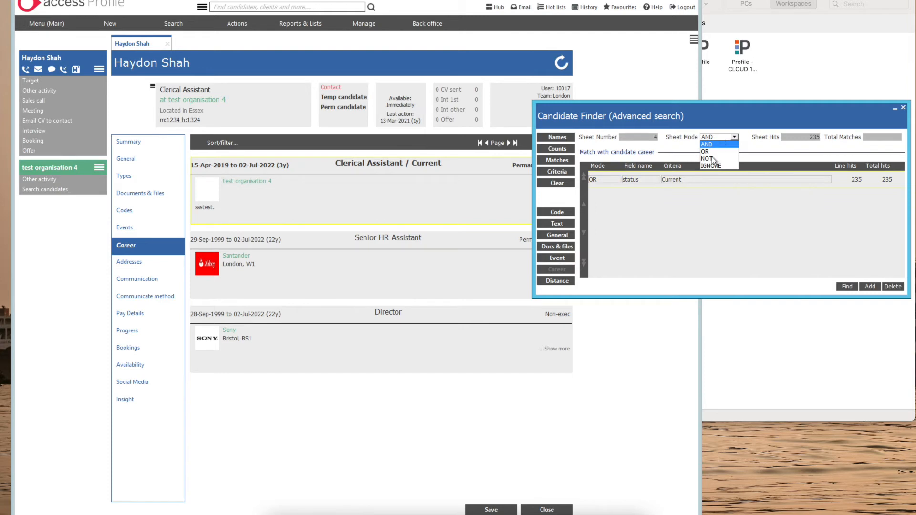
left_click(708, 158)
left_click(568, 138)
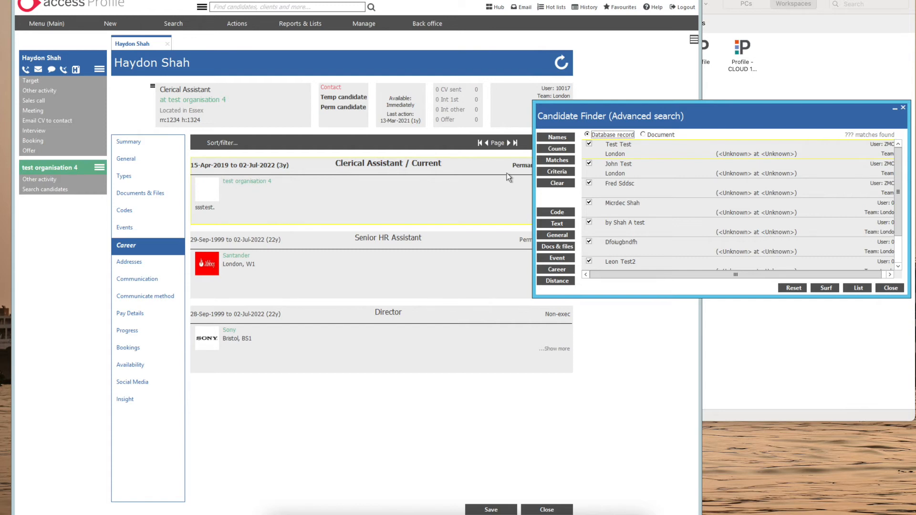
- Check the career history of the first four matched candidates and the document files of the fourth and fifth
left_click(634, 150)
left_click(633, 168)
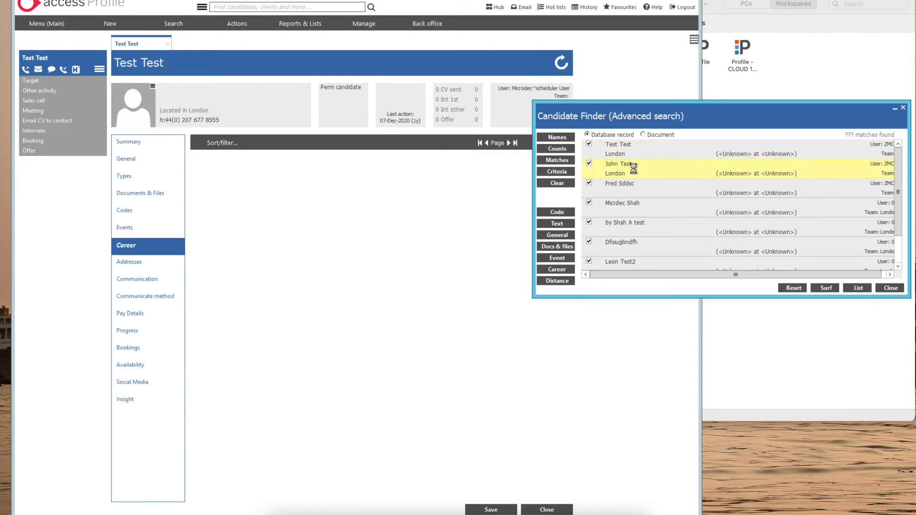
left_click(630, 186)
left_click(626, 202)
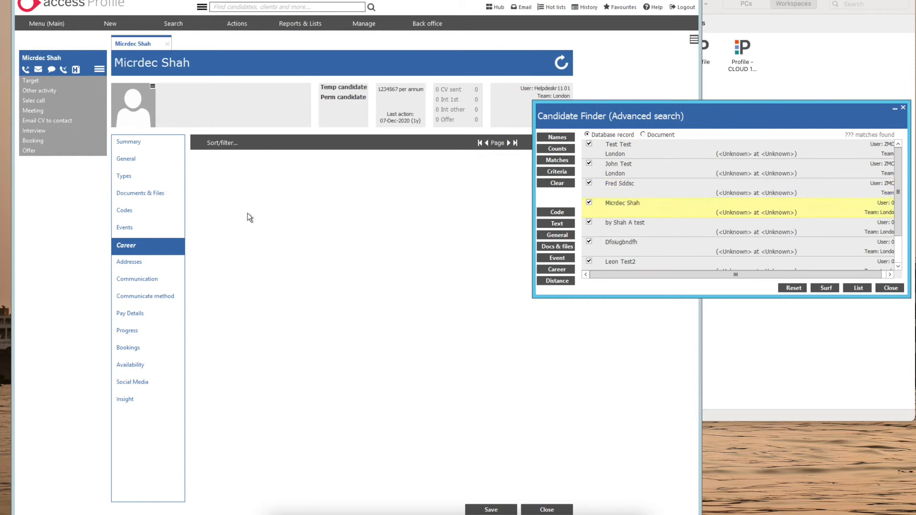
left_click(184, 193)
scroll(634, 200, "down", 1)
left_click(634, 185)
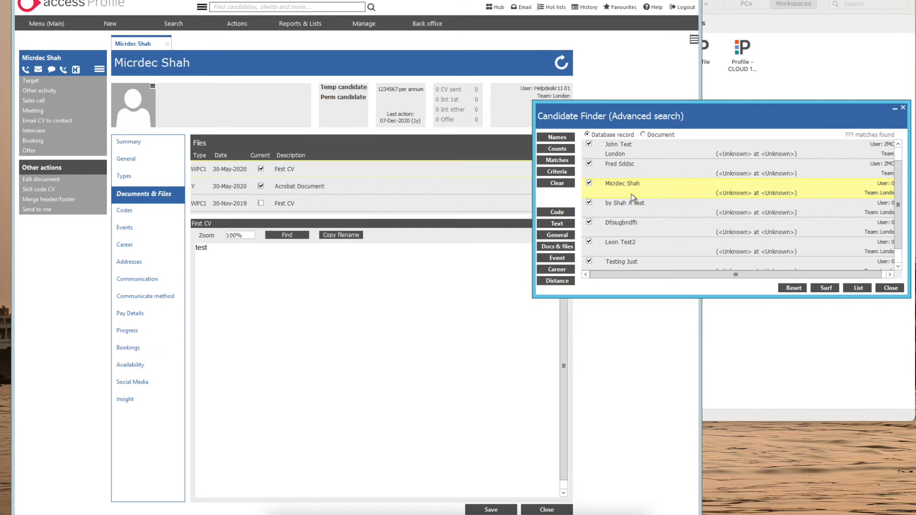
left_click(626, 209)
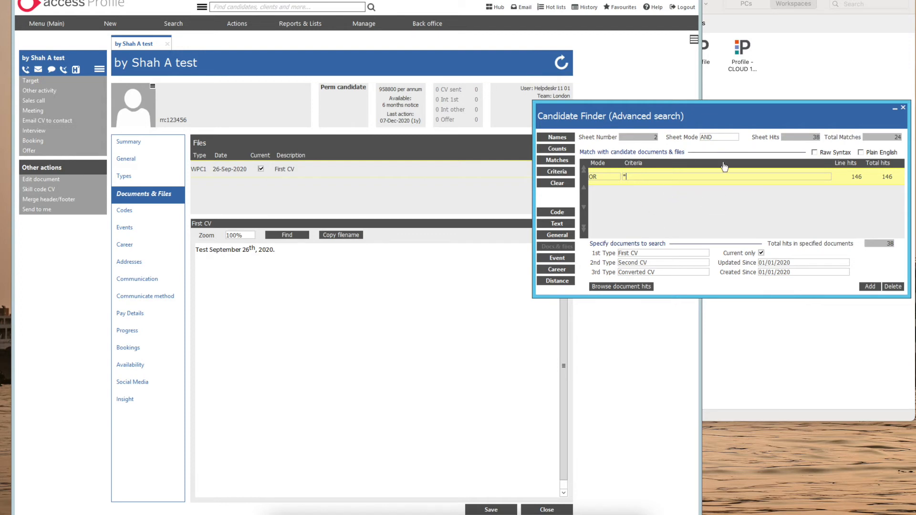
- Try NOT as the sheet mode of the documents and files criteria, and restore it to AND
left_click(720, 139)
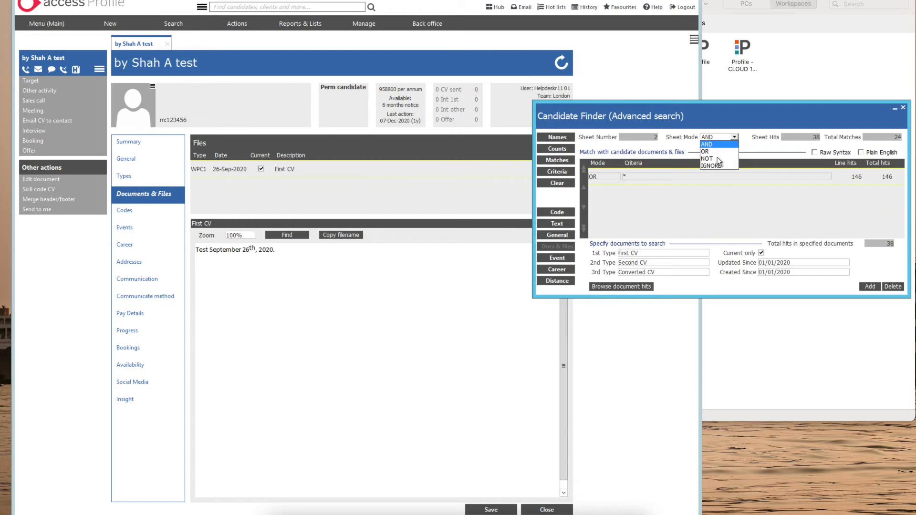
left_click(716, 159)
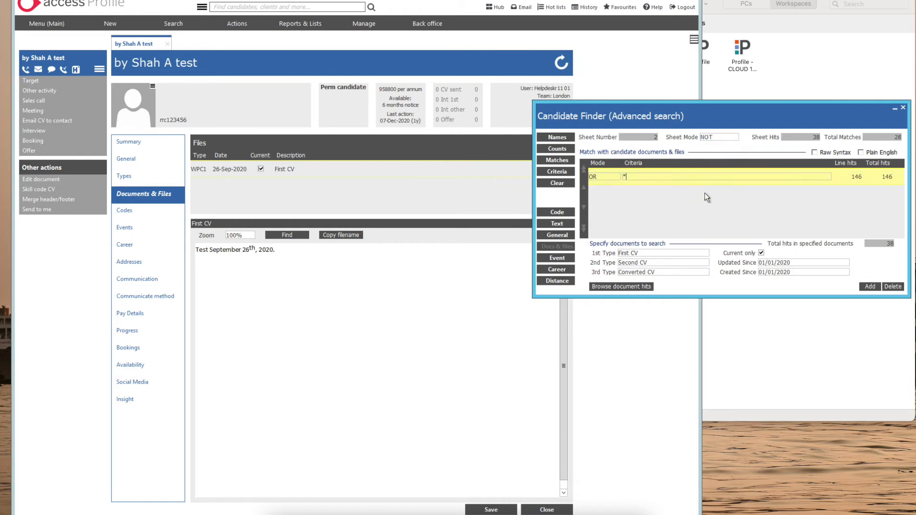
left_click(719, 138)
left_click(718, 146)
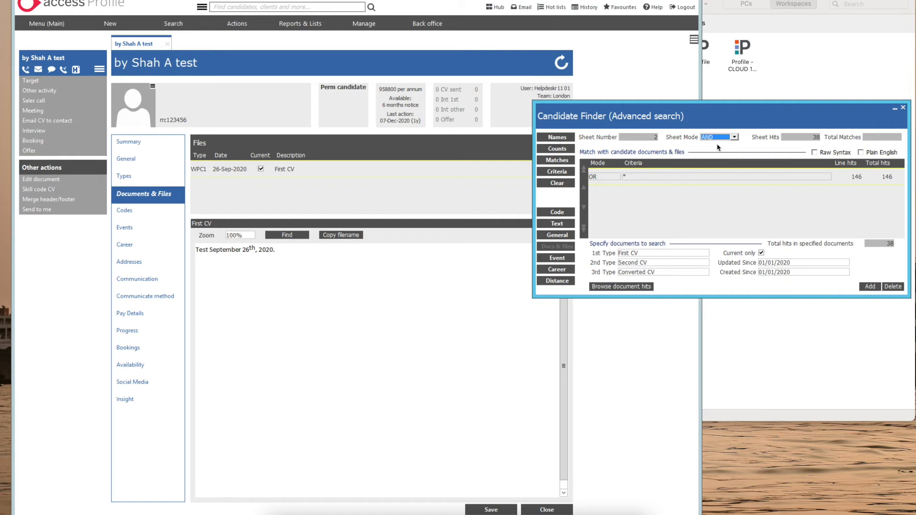
left_click(697, 214)
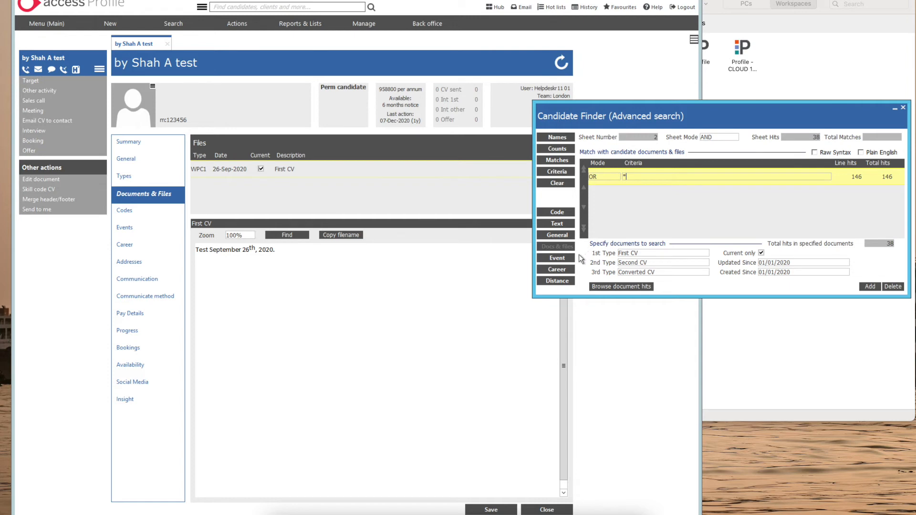
- Review the career sheet and the sheet counts, and close the Candidate Finder, discarding the current query
left_click(567, 270)
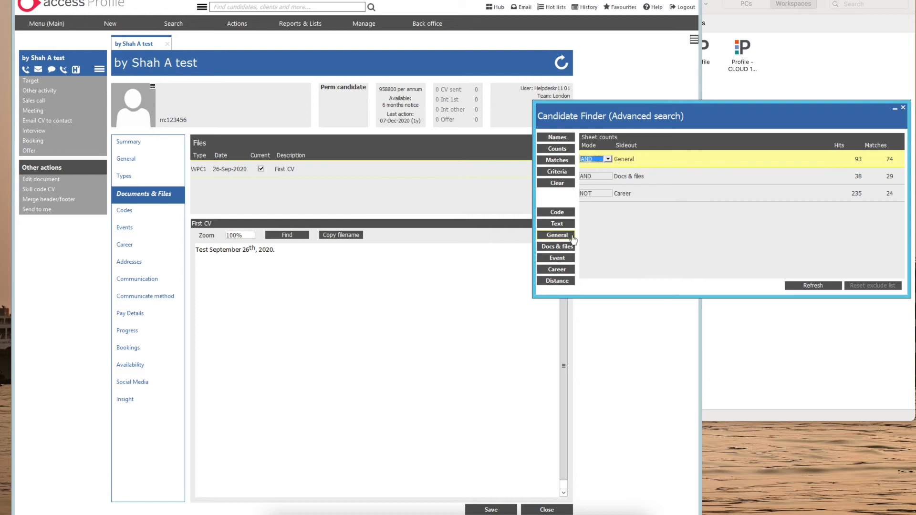
left_click(903, 109)
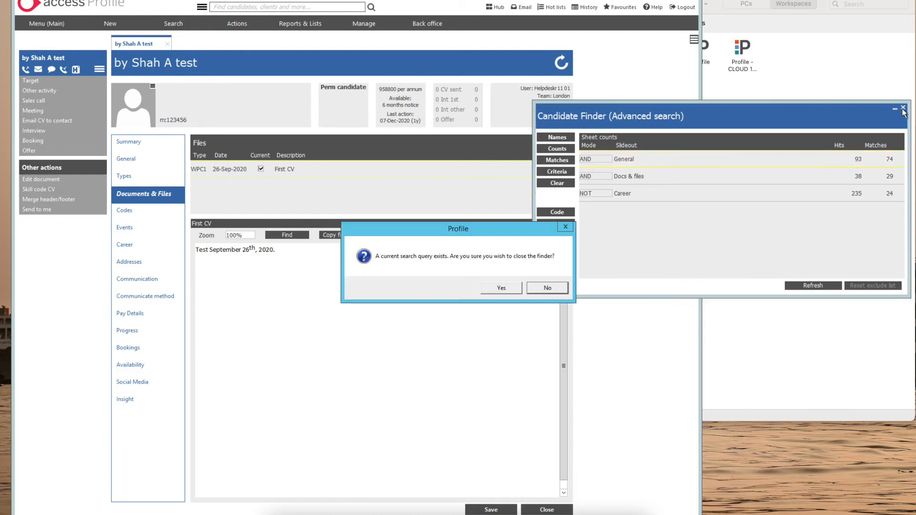
left_click(505, 287)
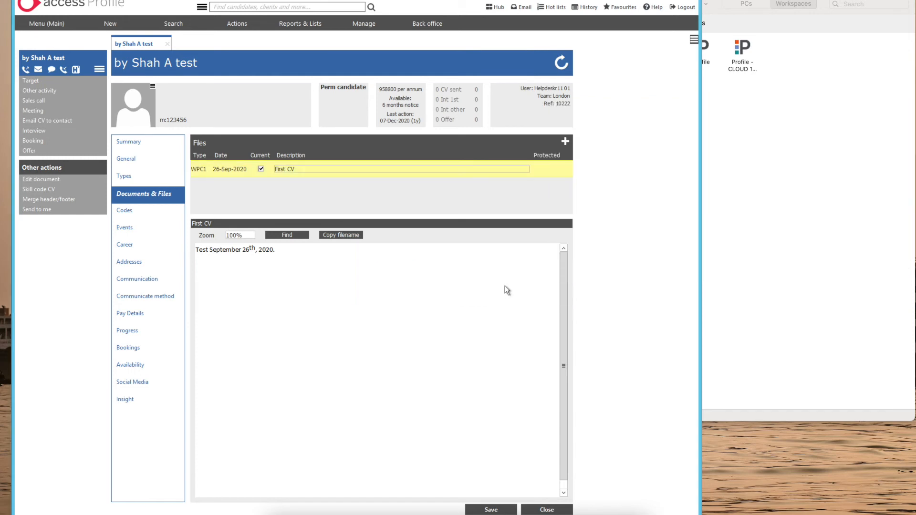
- Open the second candidate in the favourites list and examine the notes in the record's general information
left_click(628, 11)
double_click(746, 122)
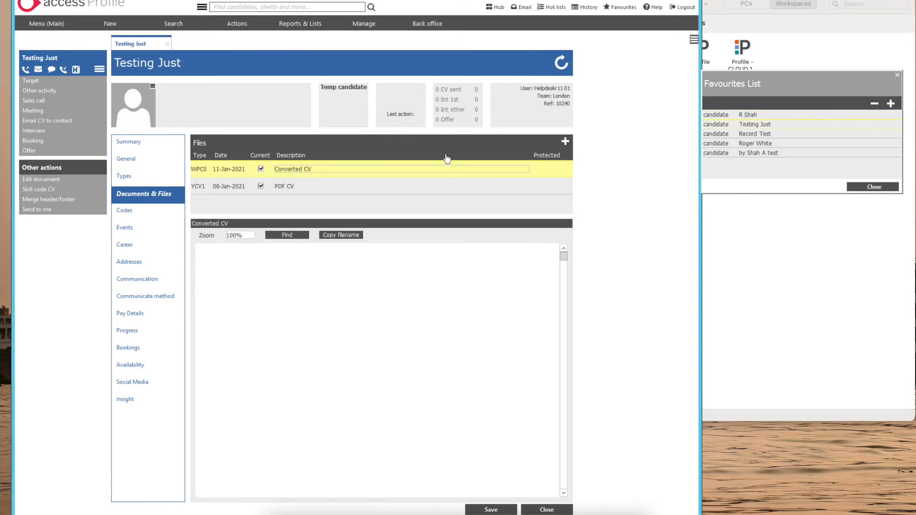
left_click(137, 158)
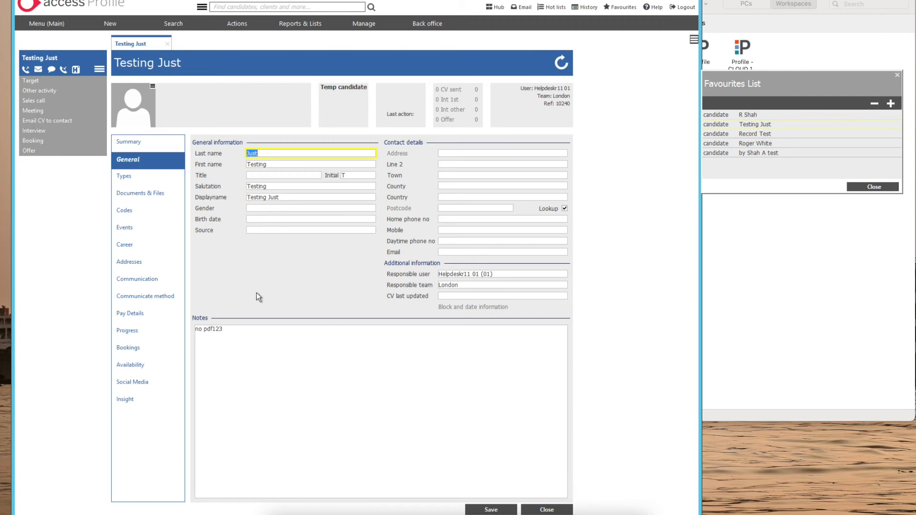
left_click(259, 340)
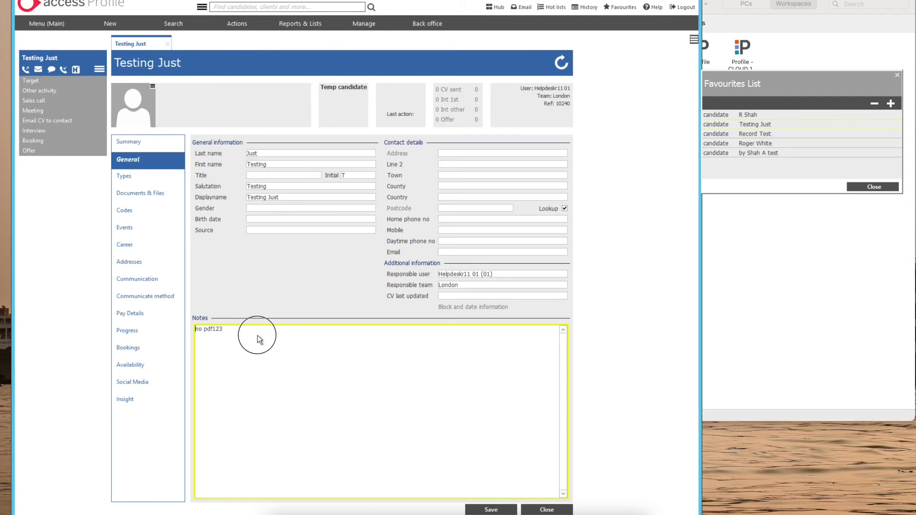
left_click_drag(256, 335, 198, 330)
- Start a new advanced candidate search and add the text criterion "no pdf123"
left_click(174, 24)
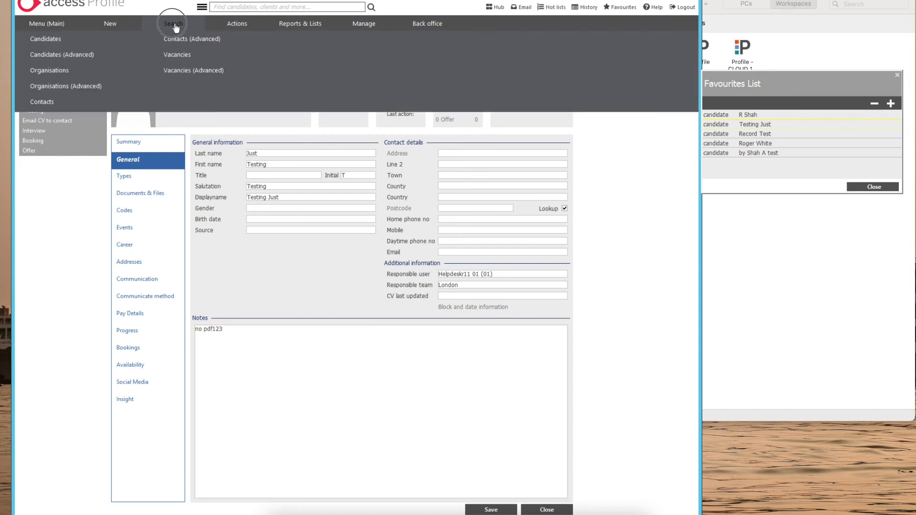
left_click(82, 56)
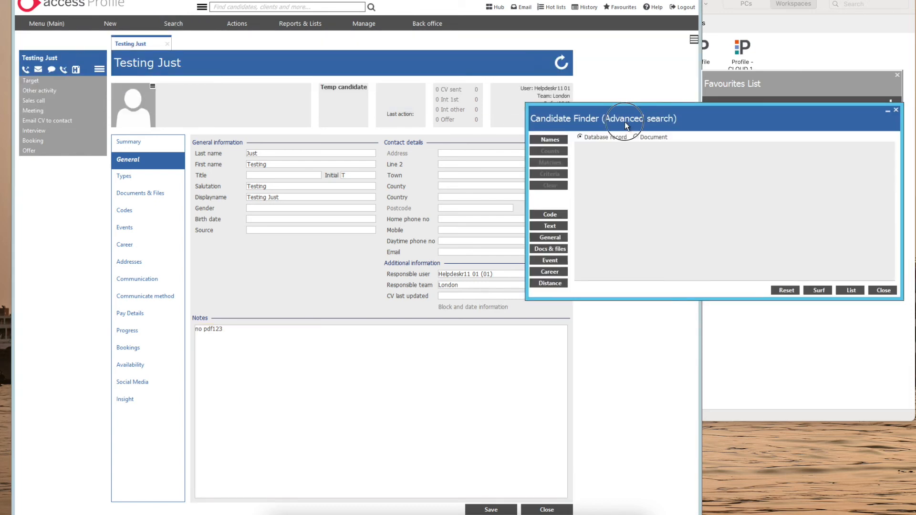
left_click_drag(650, 118, 474, 127)
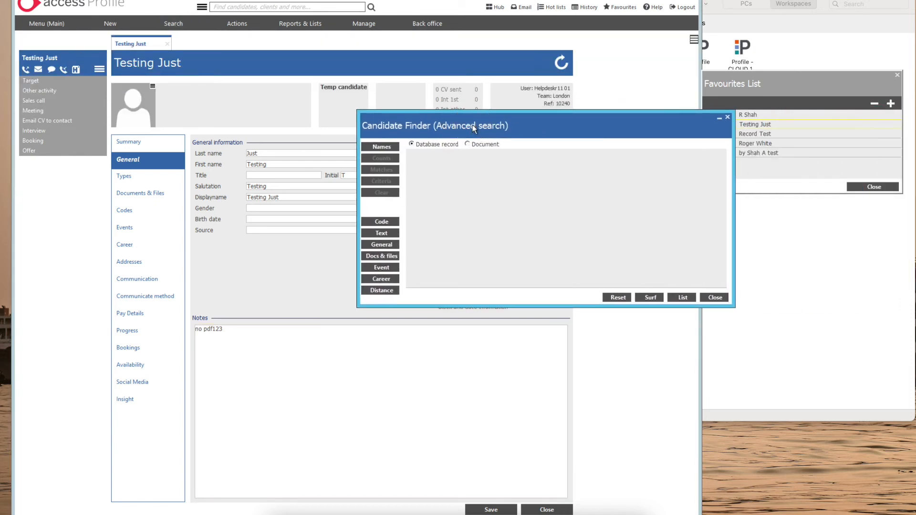
left_click(389, 234)
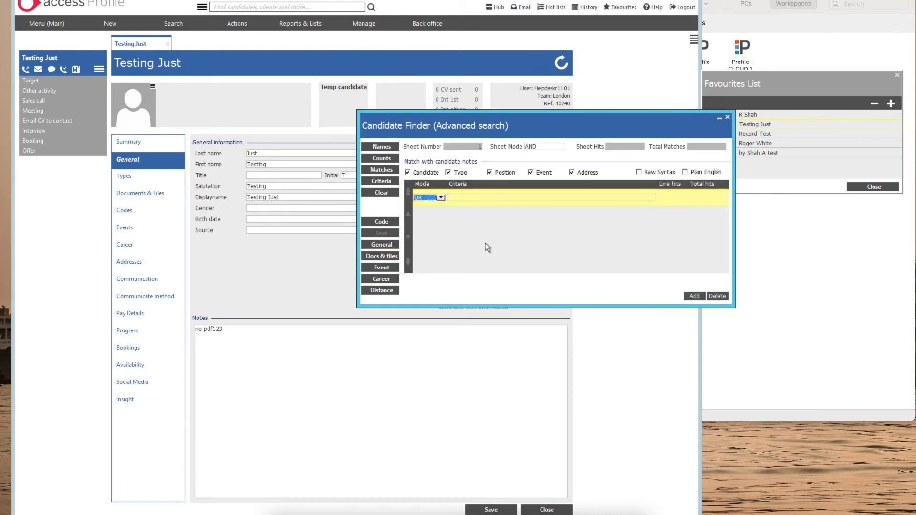
left_click(464, 197)
type("no pdf123")
- Limit the text search to candidate notes by excluding type, position, event and address notes, and list the matches
left_click(145, 165)
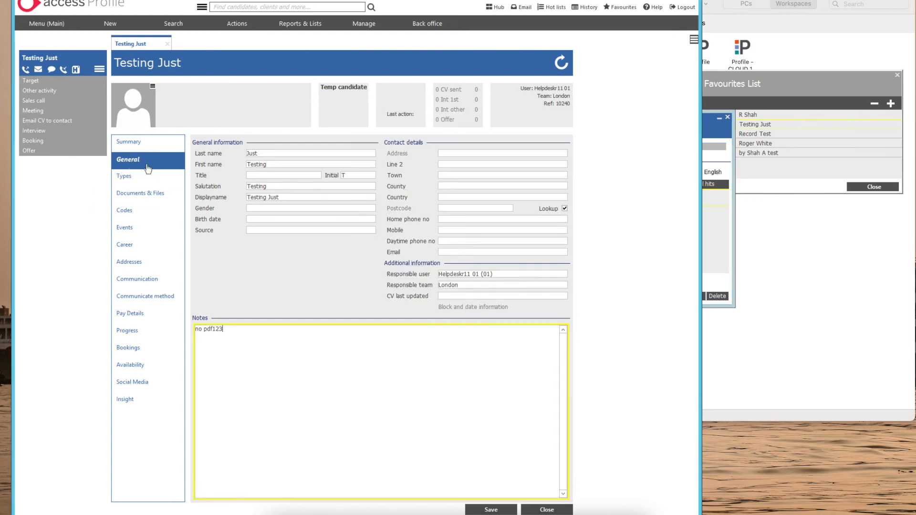
left_click(723, 139)
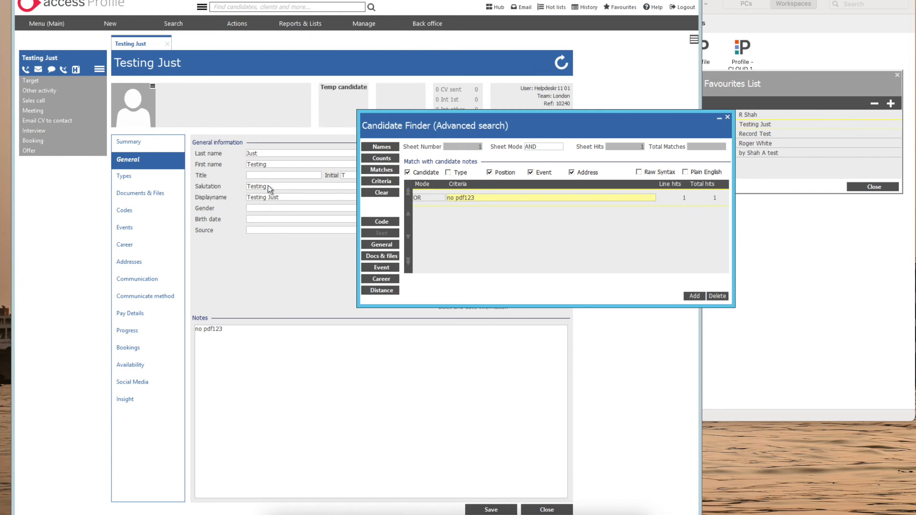
left_click(490, 173)
left_click(530, 173)
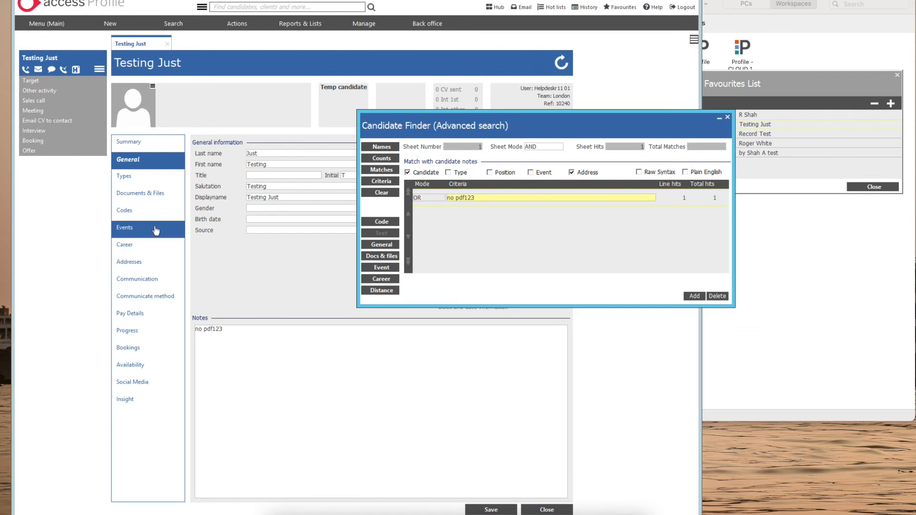
left_click(572, 172)
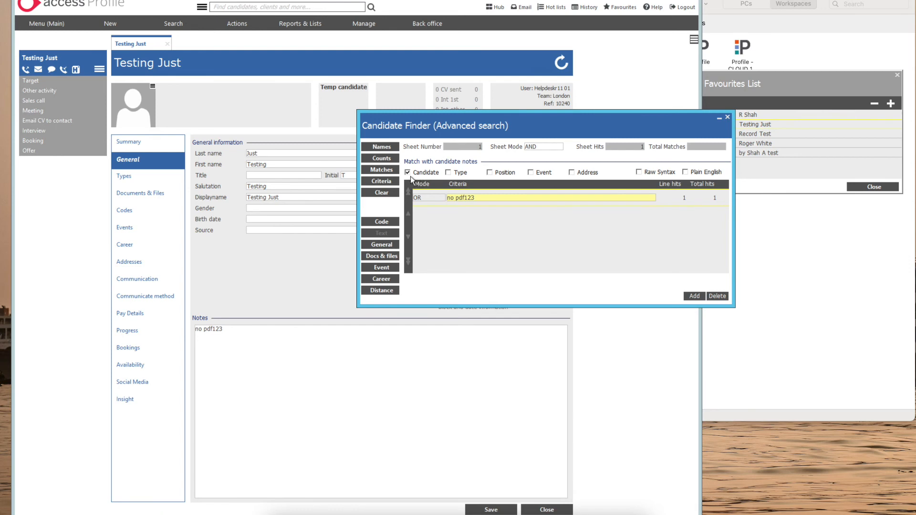
left_click(489, 201)
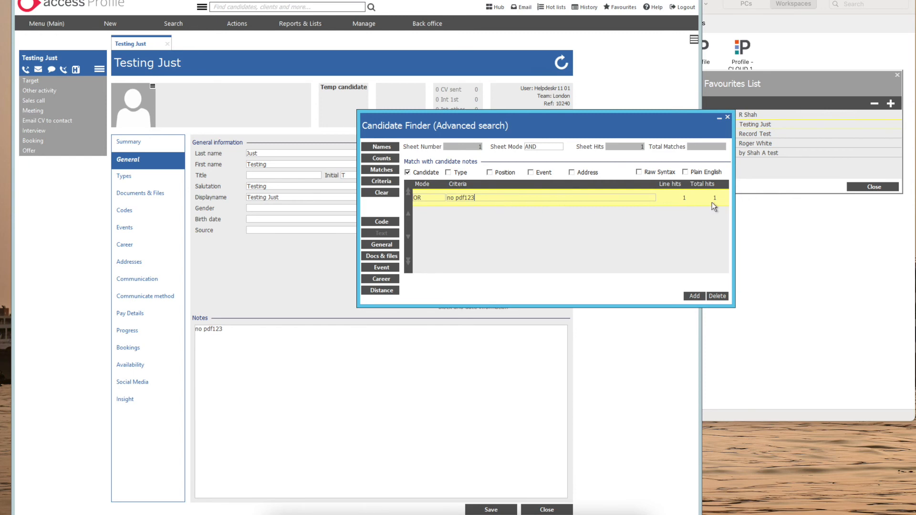
left_click(394, 150)
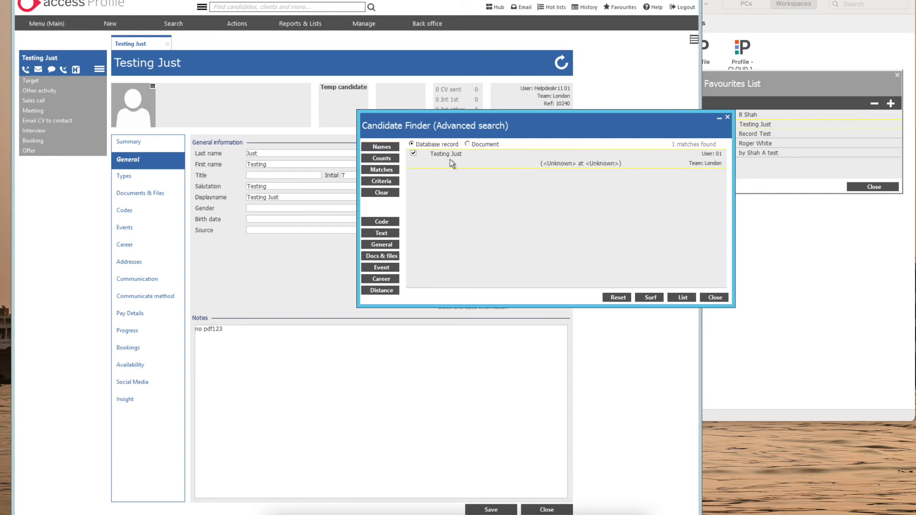
- Replace the text criterion with "another record", searching candidate notes only
left_click(388, 235)
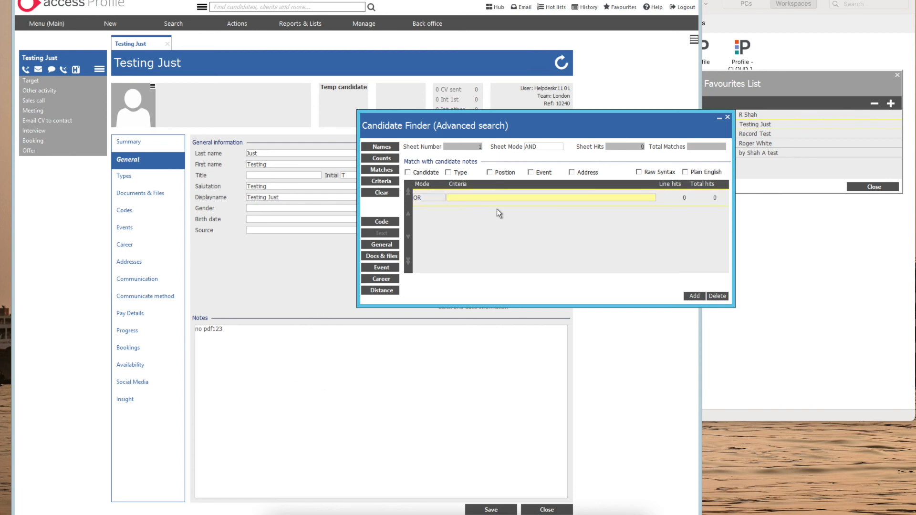
left_click(478, 200)
type("another record")
left_click(408, 173)
- List the candidates matching the new text criterion and view the notes in the matched record's general information
left_click(389, 147)
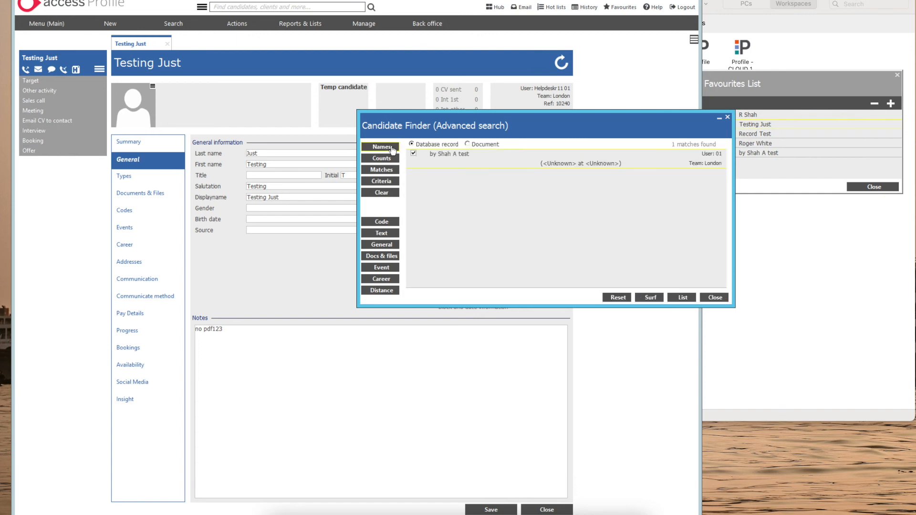
left_click(457, 156)
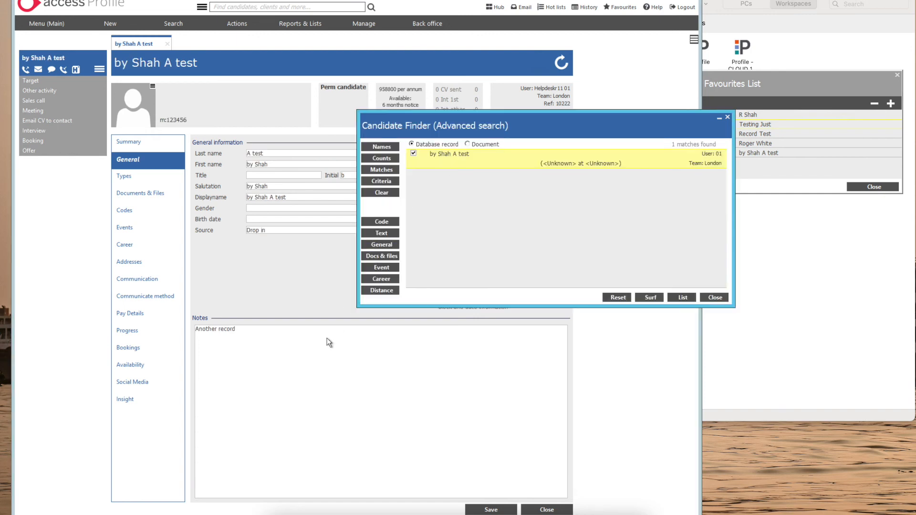
left_click(256, 350)
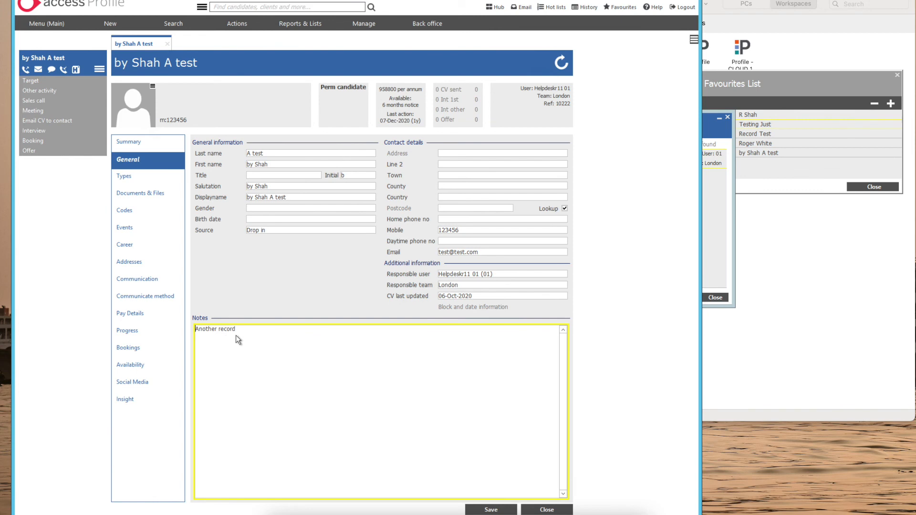
- Replace the text criterion with "book in this", searching event notes only, and list the matching candidates
left_click_drag(251, 340, 198, 339)
left_click(602, 220)
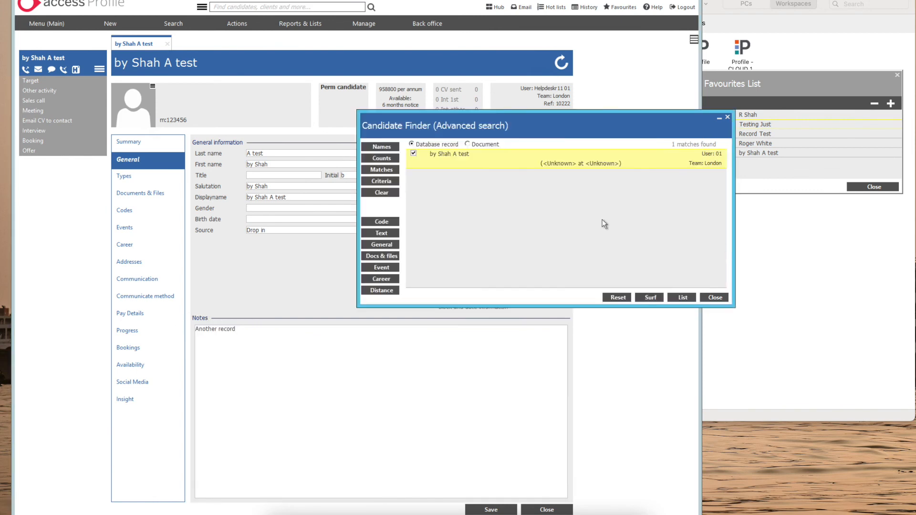
left_click_drag(503, 196, 444, 199)
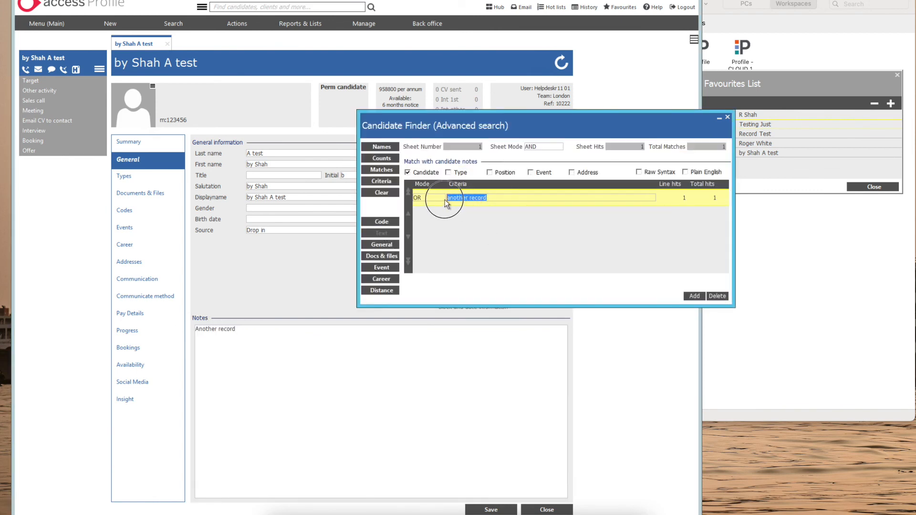
key("BackSpace")
type("book in this")
left_click(395, 149)
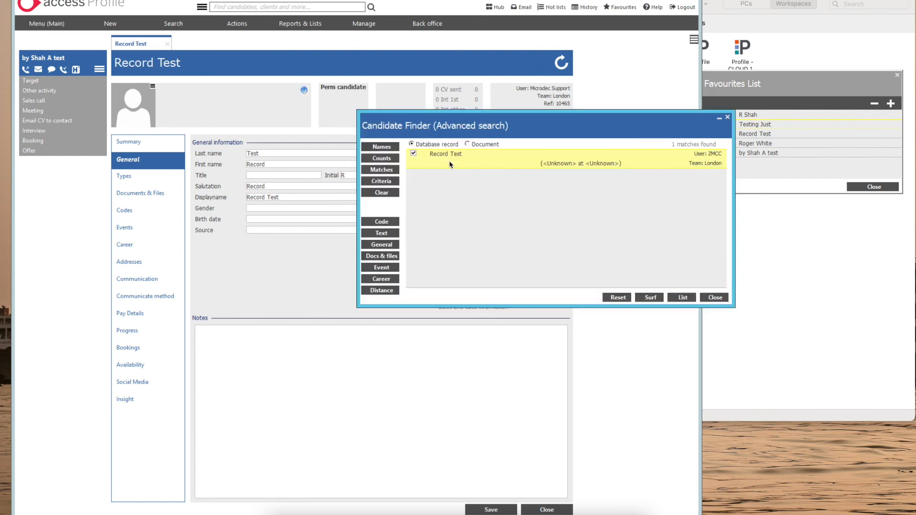
- Check the notes in the matched record's general information and return to the text search criteria
left_click(274, 374)
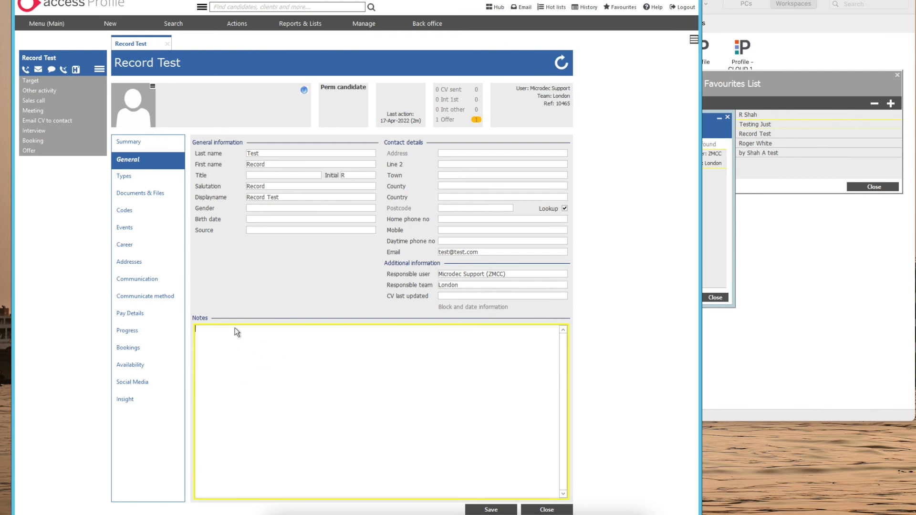
left_click(727, 237)
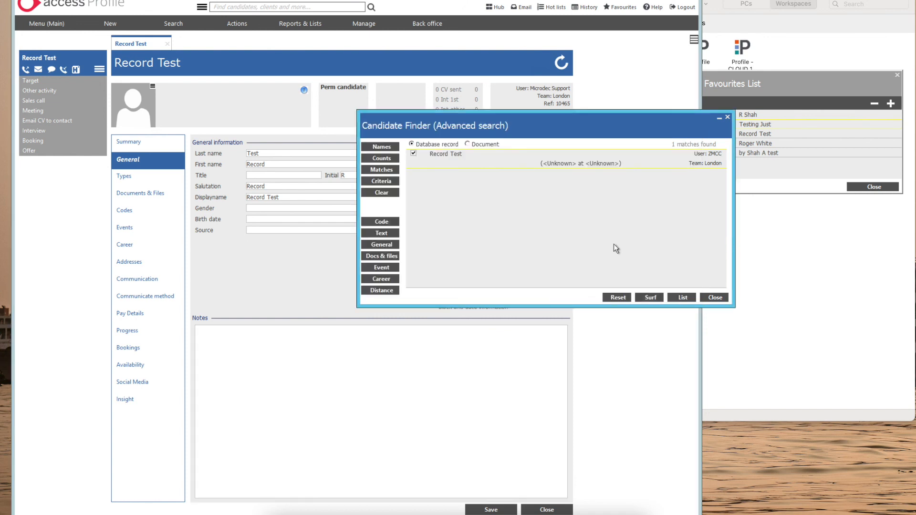
left_click(389, 235)
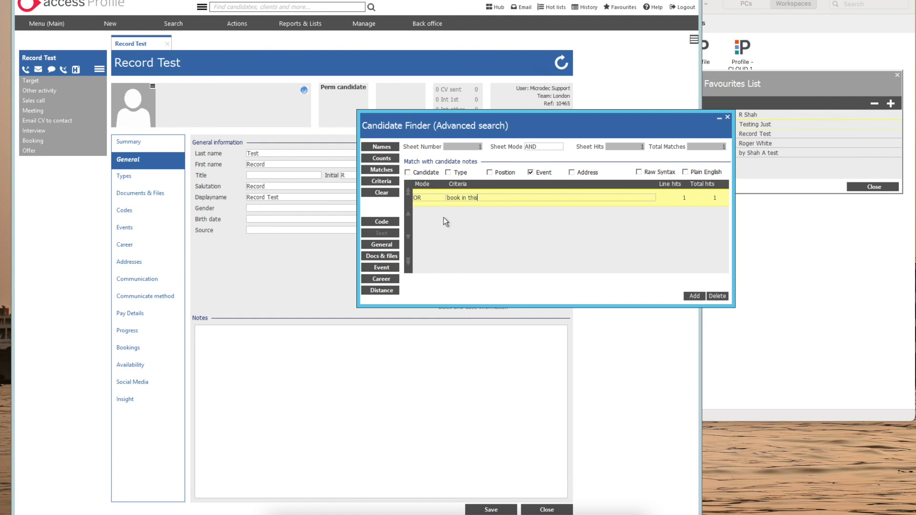
- View the matched record's events and open the booking event in detail
left_click(152, 231)
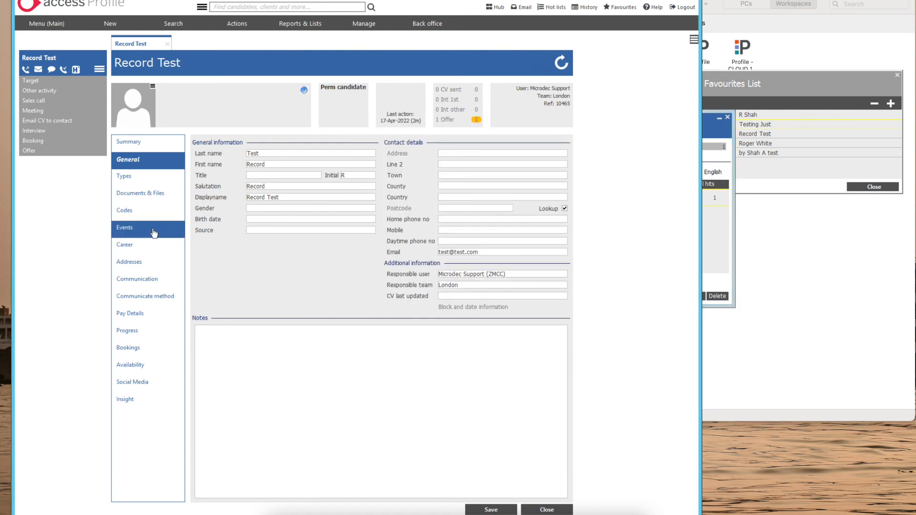
left_click(365, 205)
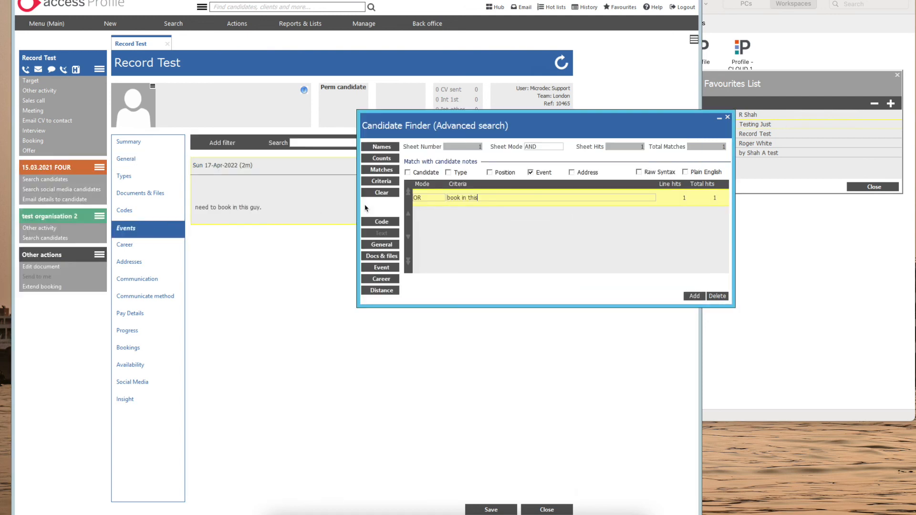
left_click(311, 191)
left_click(547, 142)
left_click(544, 144)
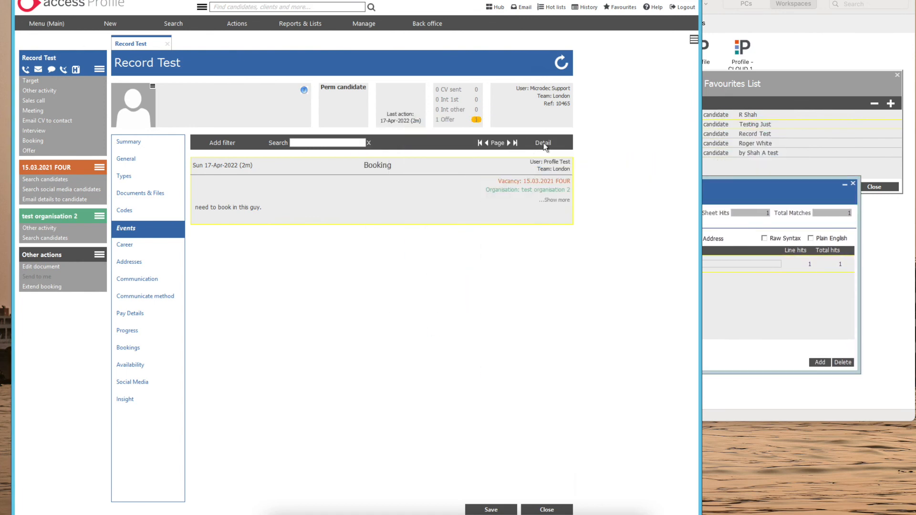
left_click(544, 144)
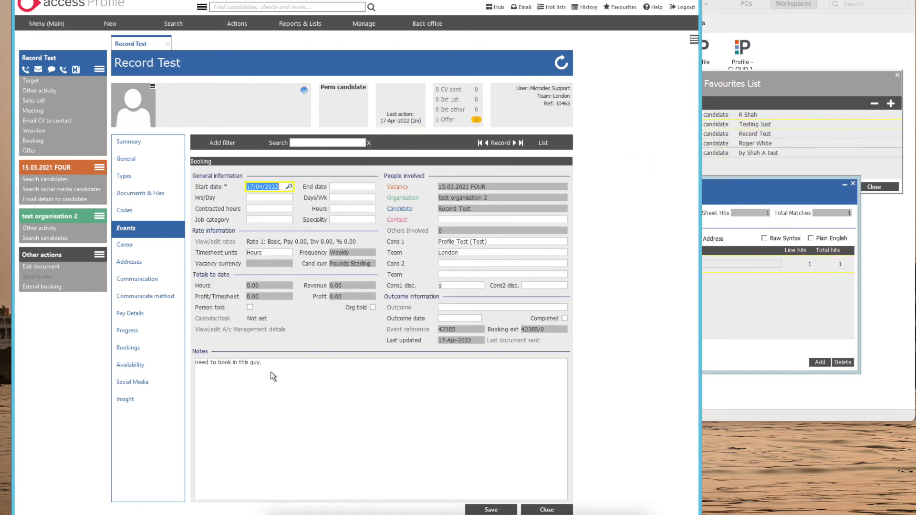
- Examine the booking's notes for the searched text and return to the candidate search criteria
left_click(288, 369)
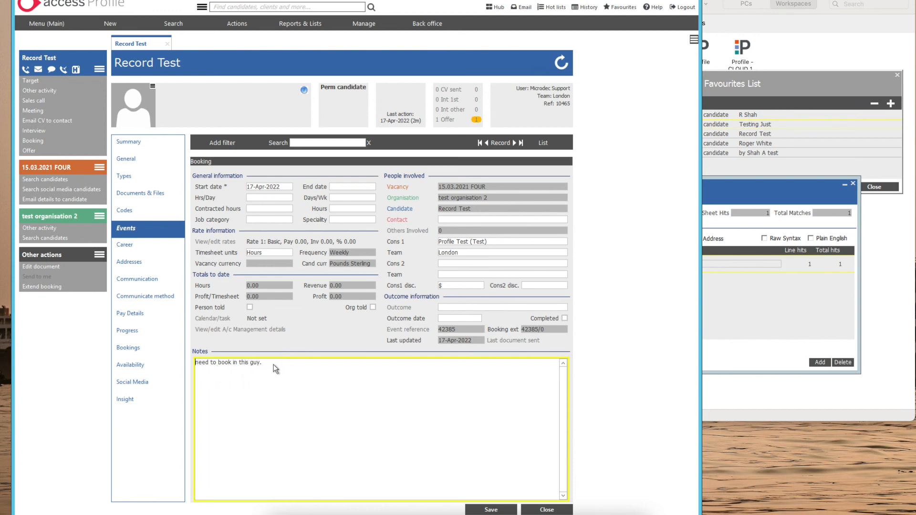
left_click_drag(273, 369, 197, 369)
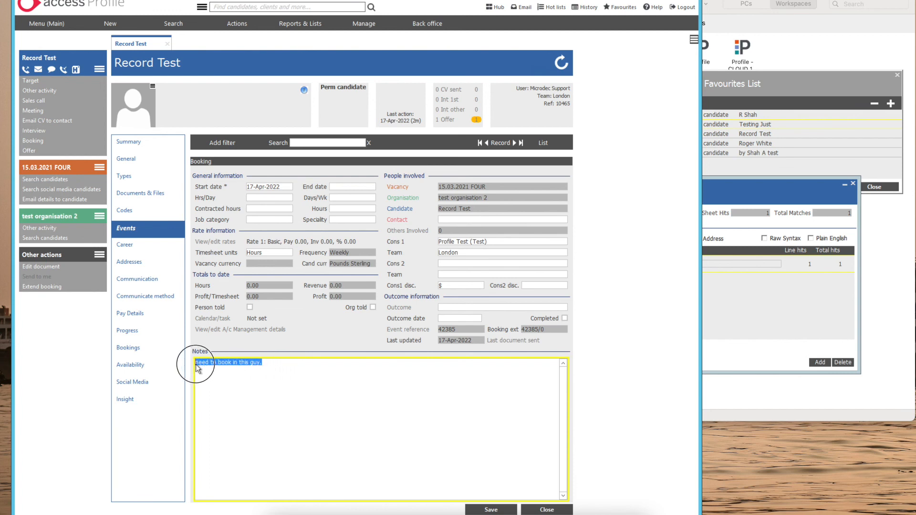
left_click(297, 367)
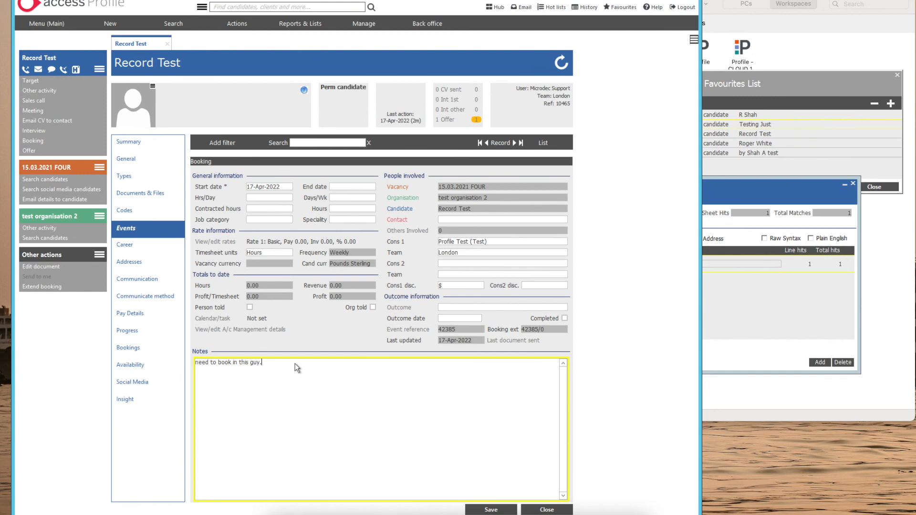
left_click(721, 304)
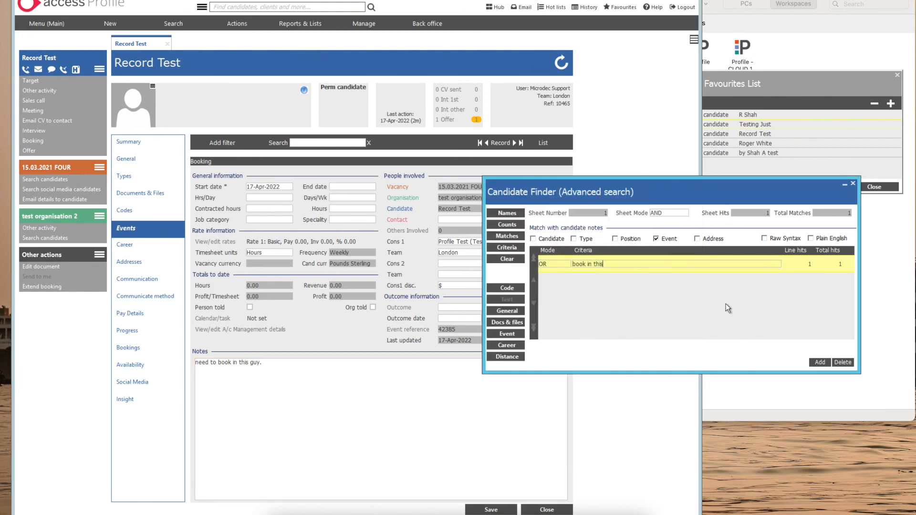